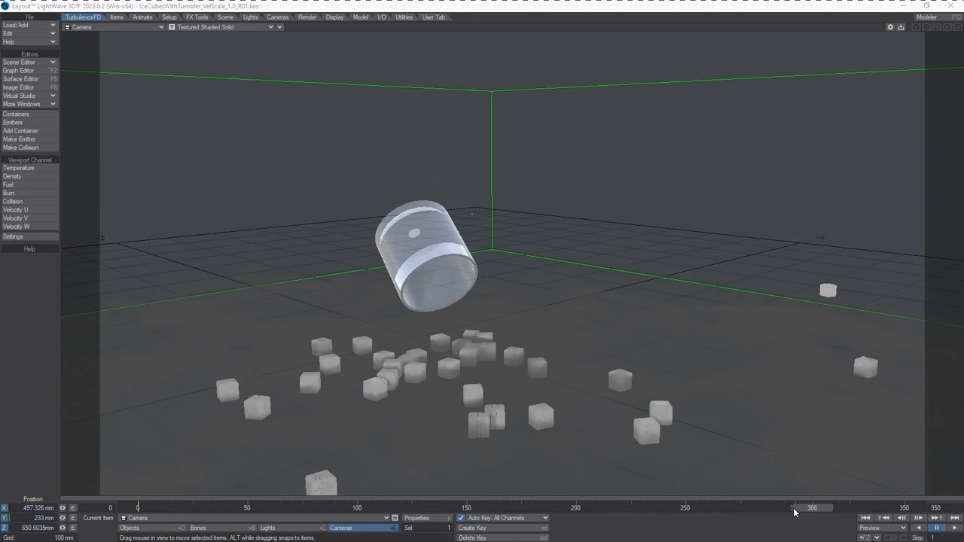
# Bring the Scene Editor into view and return the timeline to frame 0
pyautogui.click(794, 513)
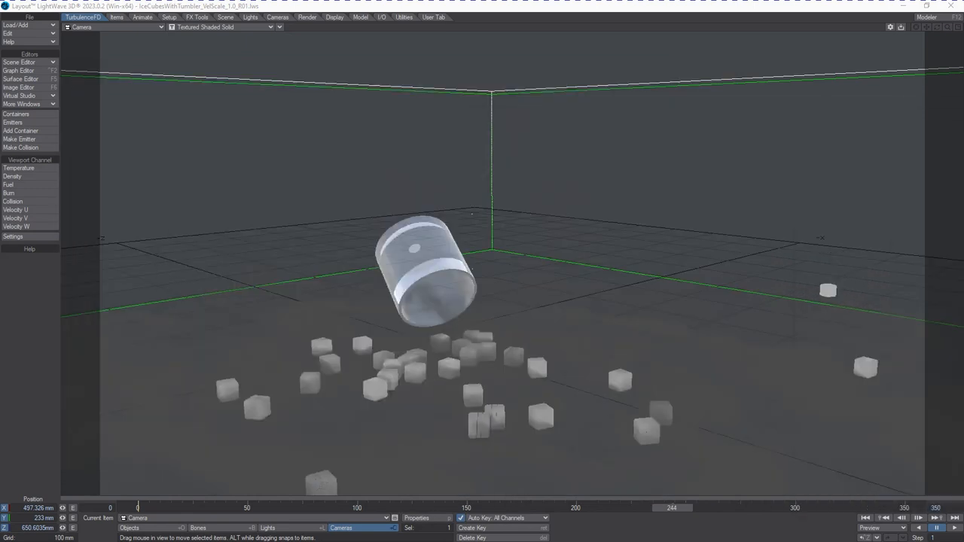
pyautogui.moveTo(962, 96); pyautogui.dragTo(684, 91)
pyautogui.moveTo(653, 507); pyautogui.dragTo(119, 507)
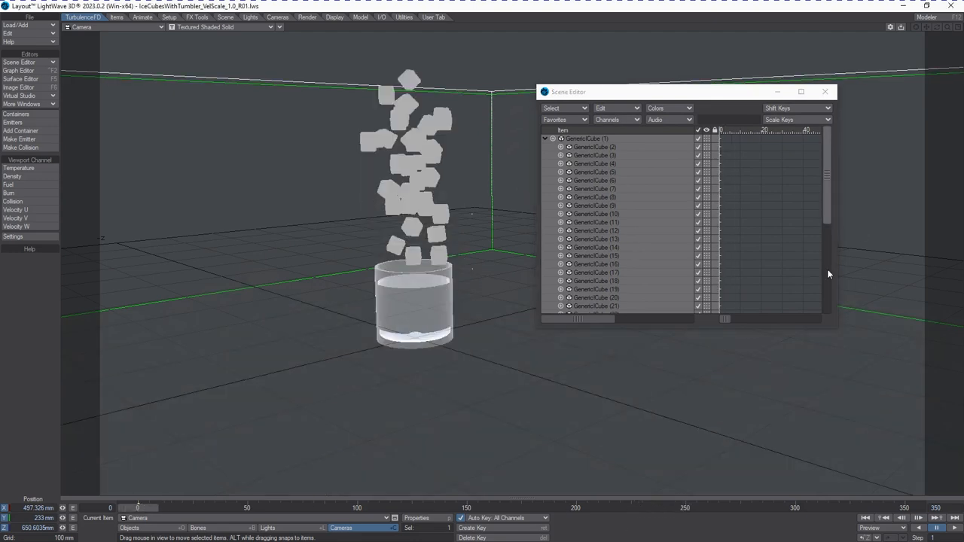
# Select the parent object GenericICube (1) in the Scene Editor and enlarge the window to show more of its children
pyautogui.moveTo(825, 155); pyautogui.dragTo(820, 256)
pyautogui.scroll(6, 629, 216)
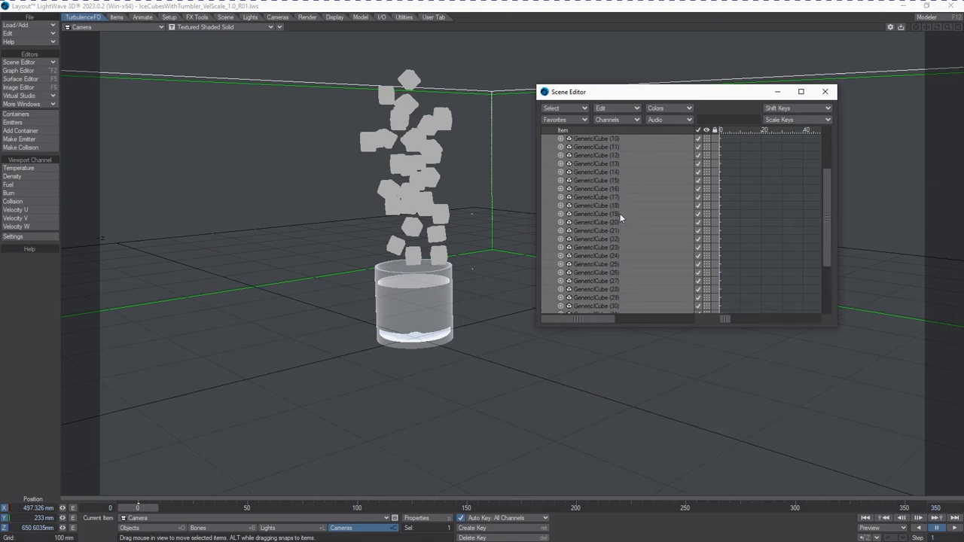
pyautogui.click(576, 138)
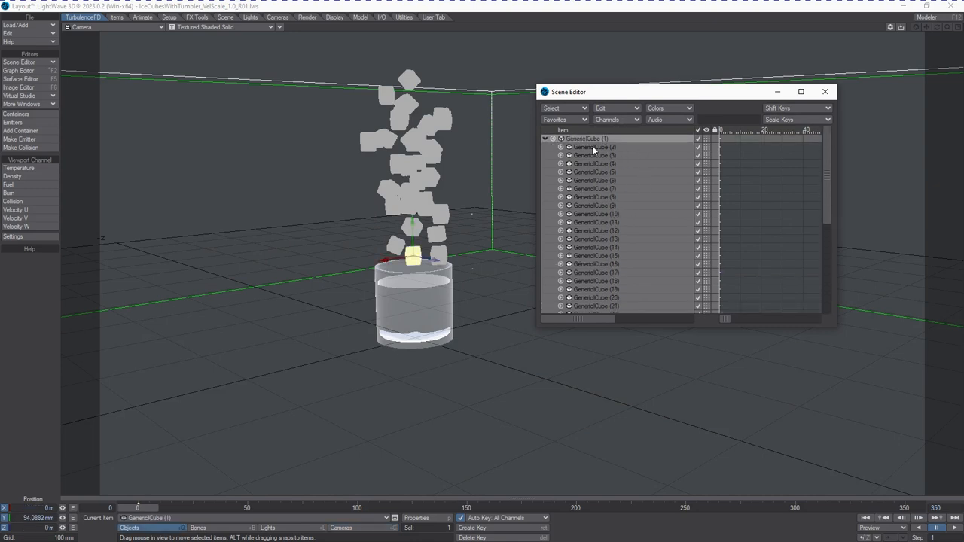
pyautogui.moveTo(606, 92); pyautogui.dragTo(604, 75)
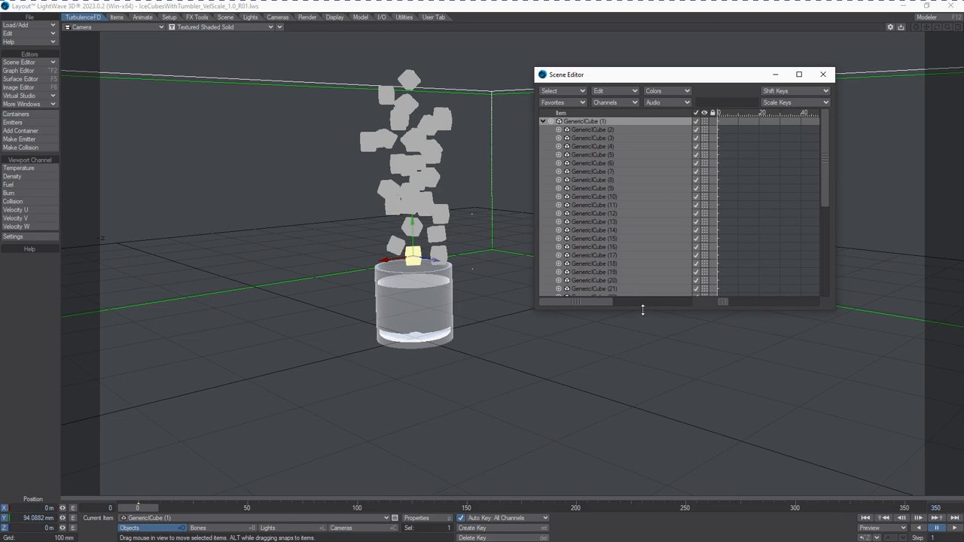
pyautogui.moveTo(641, 307); pyautogui.dragTo(645, 381)
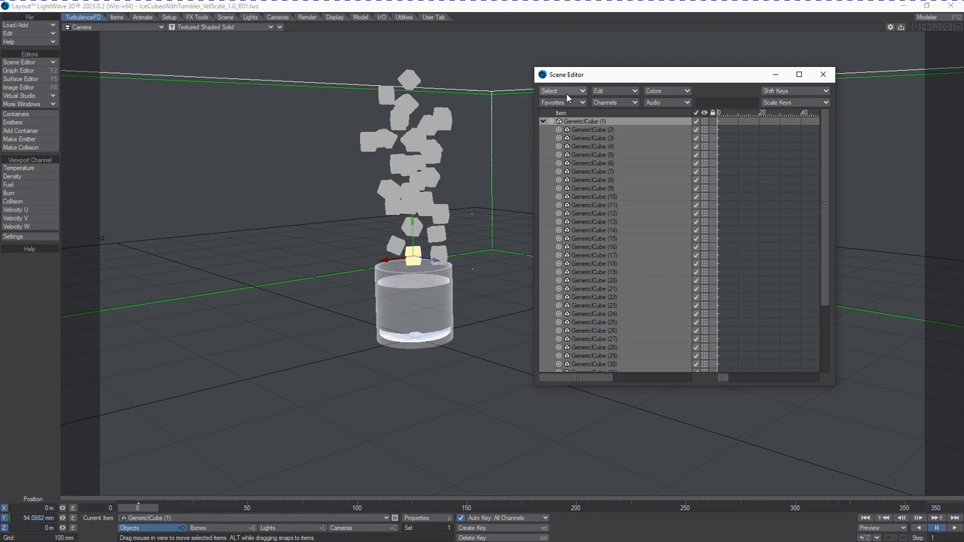
pyautogui.scroll(-3, 585, 243)
pyautogui.scroll(3, 585, 243)
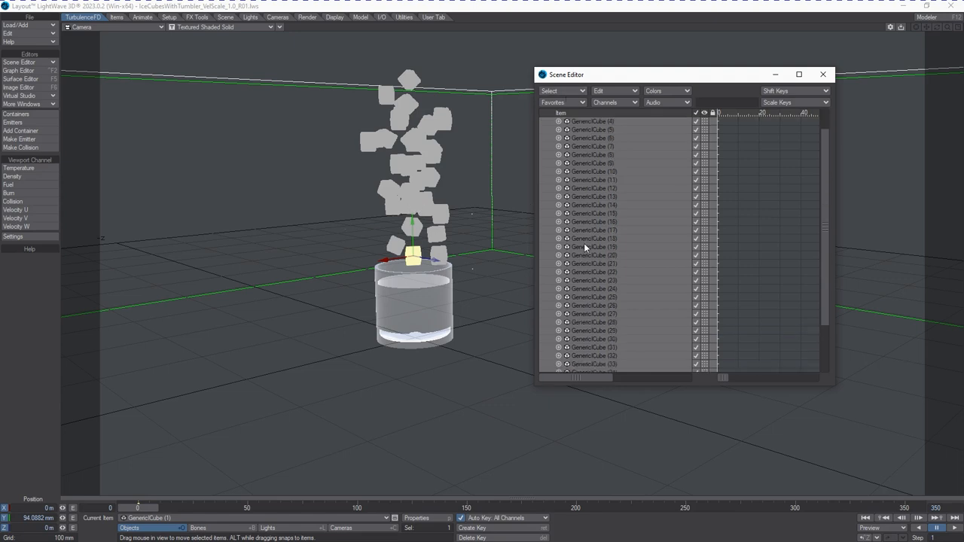
# Open the Bullet dynamics item properties beside the Scene Editor and examine the body types assigned to the cubes and the tumbler
pyautogui.click(141, 18)
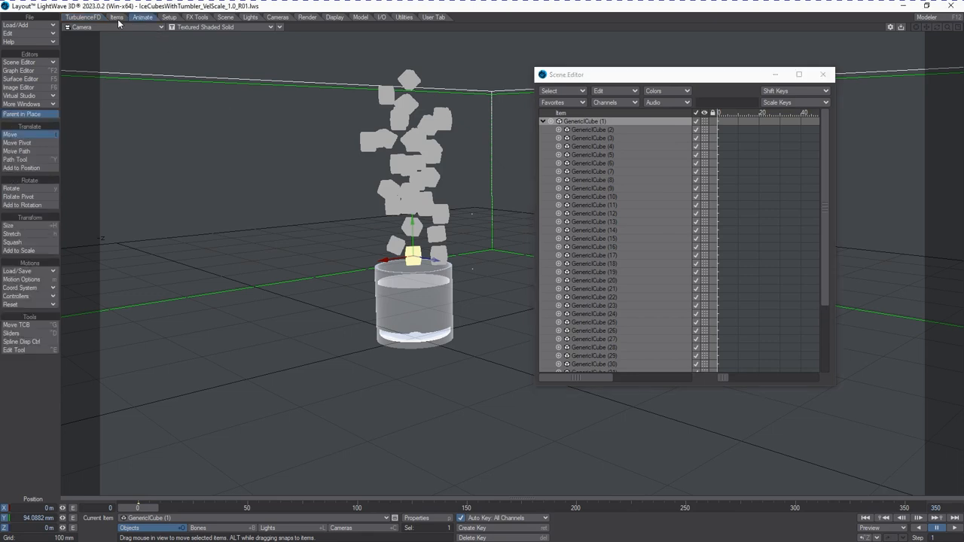
pyautogui.click(196, 17)
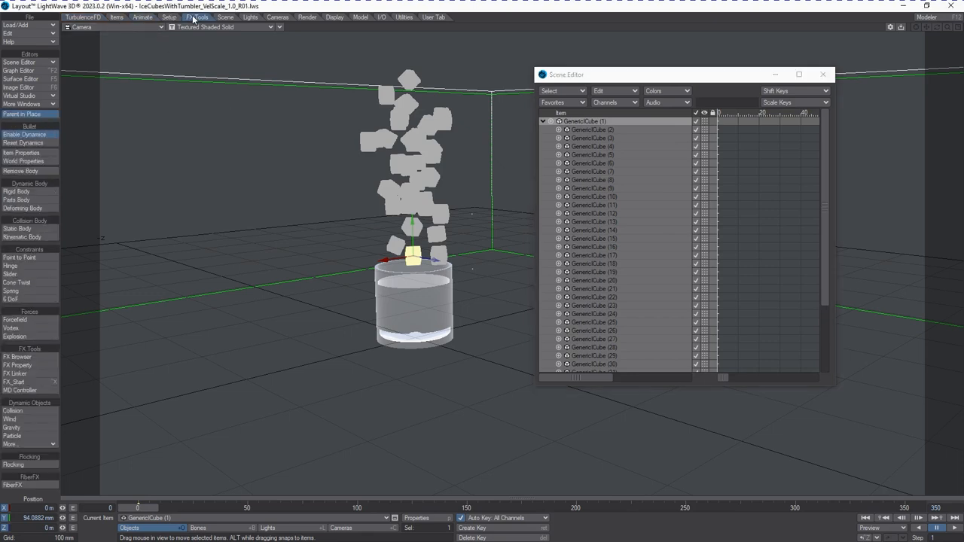
pyautogui.click(21, 152)
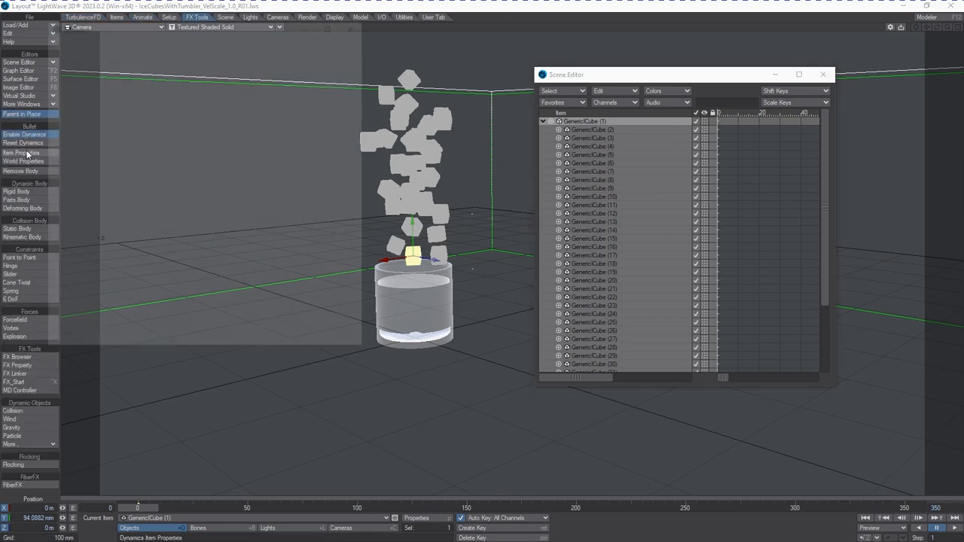
pyautogui.moveTo(171, 28); pyautogui.dragTo(638, 141)
pyautogui.scroll(-1, 576, 277)
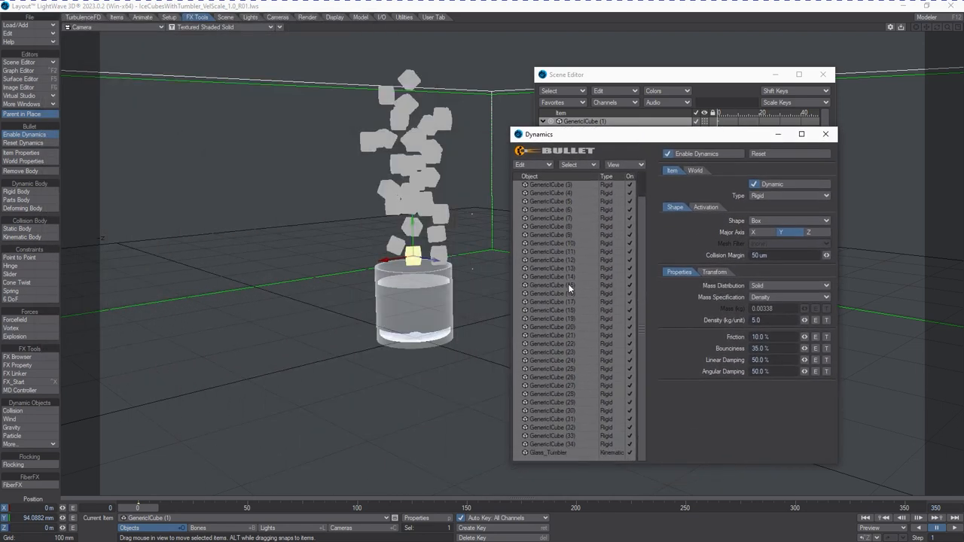
pyautogui.scroll(1, 570, 288)
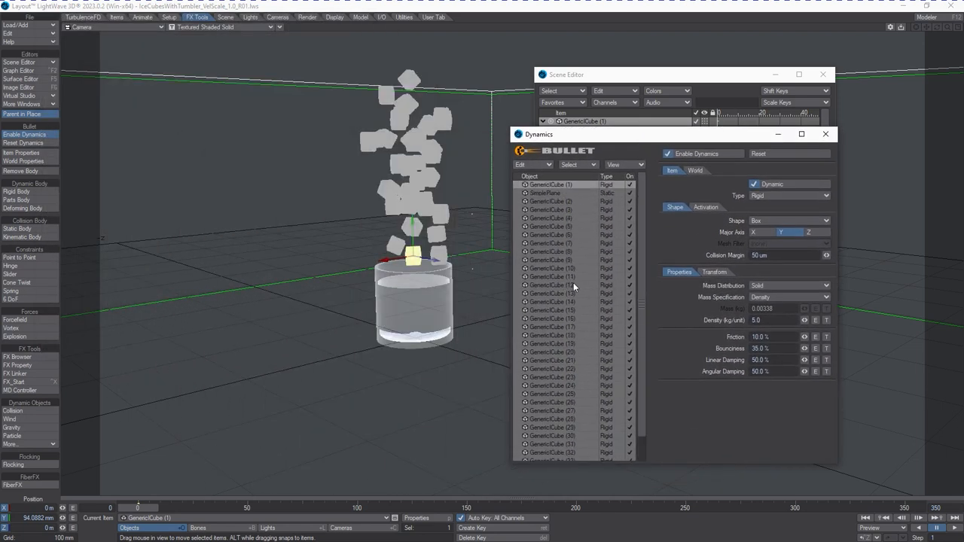
pyautogui.scroll(-1, 640, 342)
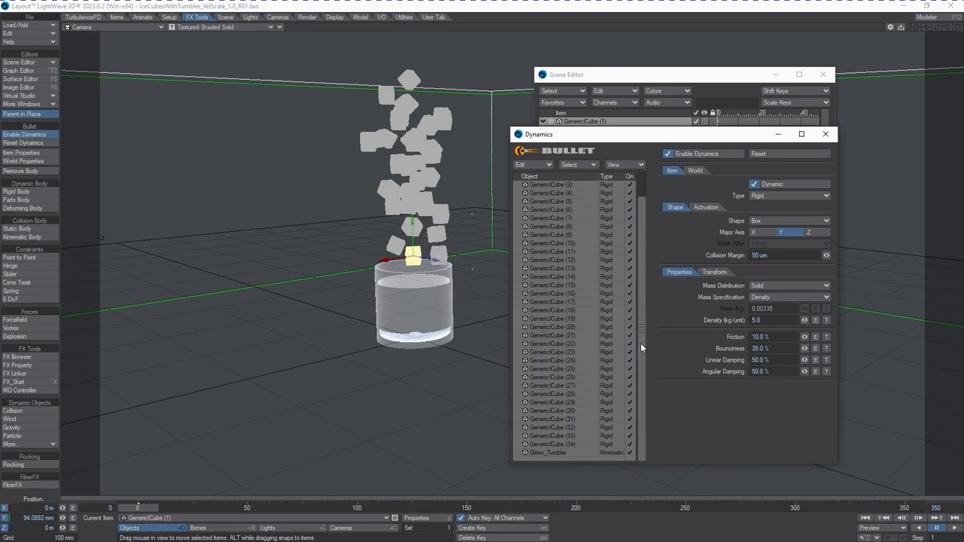
pyautogui.moveTo(705, 137); pyautogui.dragTo(773, 144)
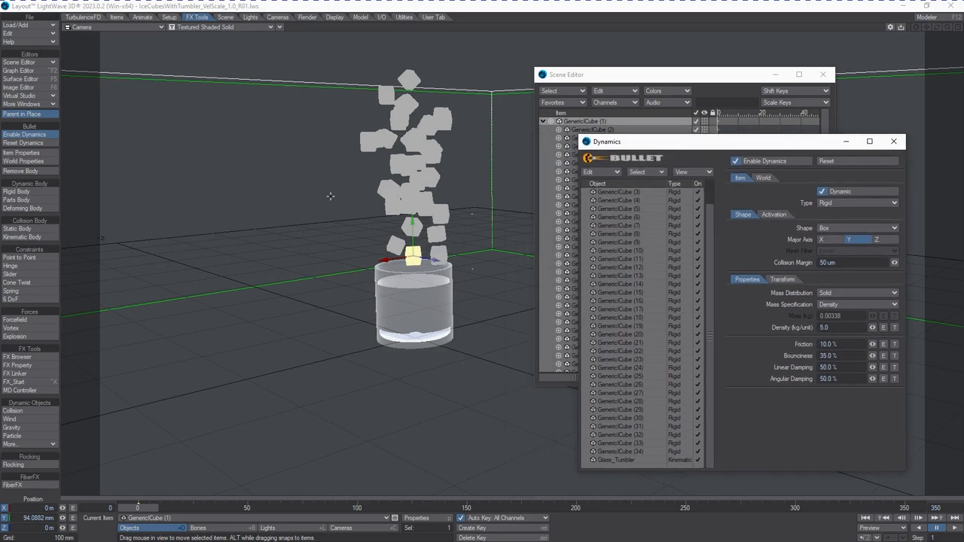
# Open the TurbulenceFD Fluid Emitters window, select the GenericICube (1) emitter and place the window clear of the cubes
pyautogui.click(97, 18)
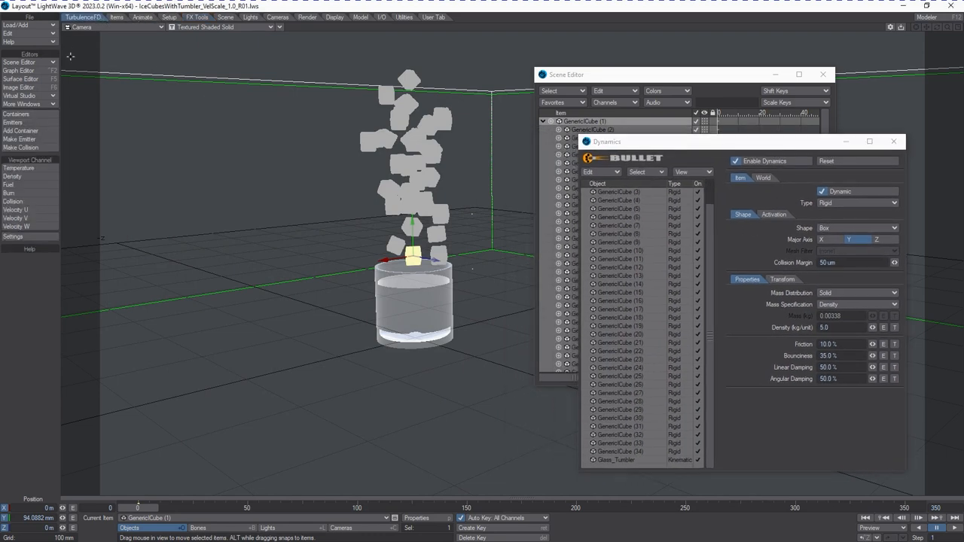
pyautogui.click(28, 121)
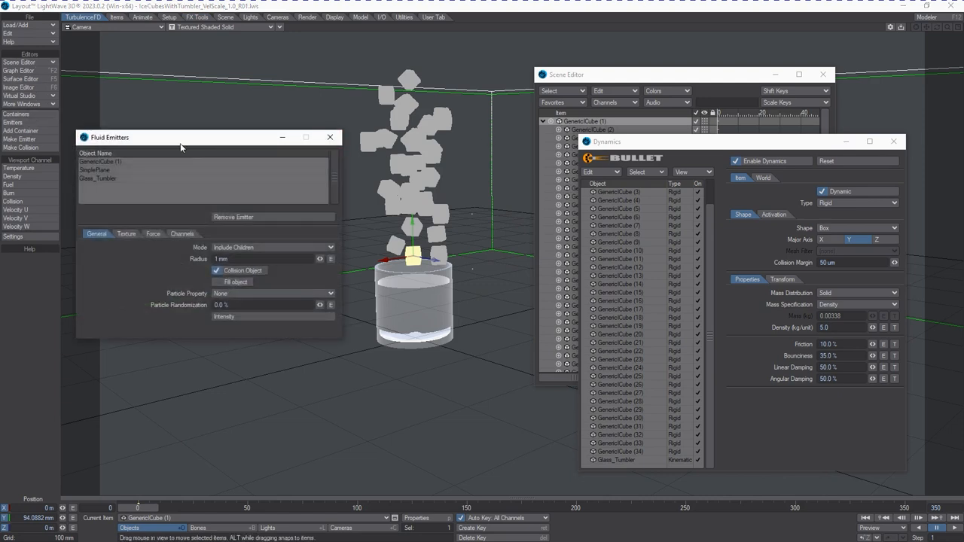
pyautogui.click(129, 162)
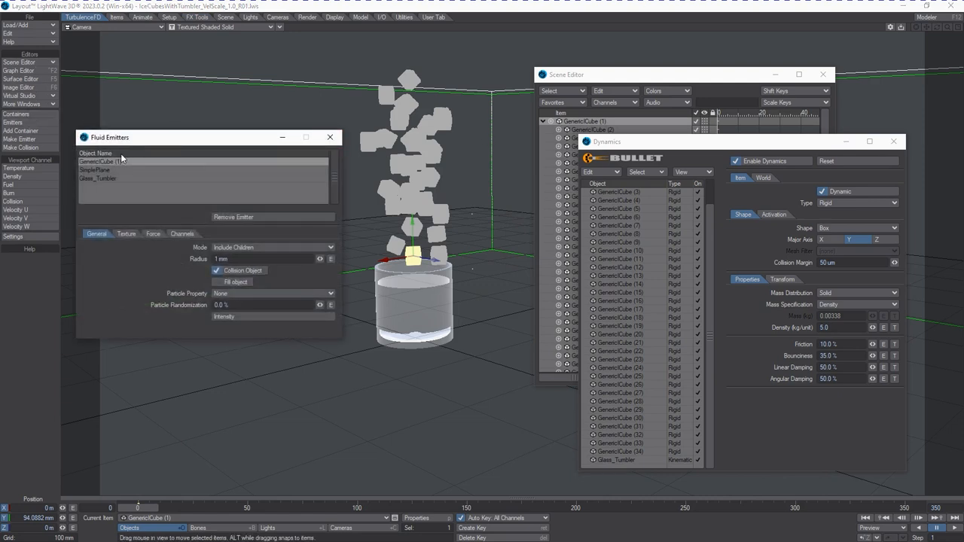
pyautogui.moveTo(167, 137); pyautogui.dragTo(163, 101)
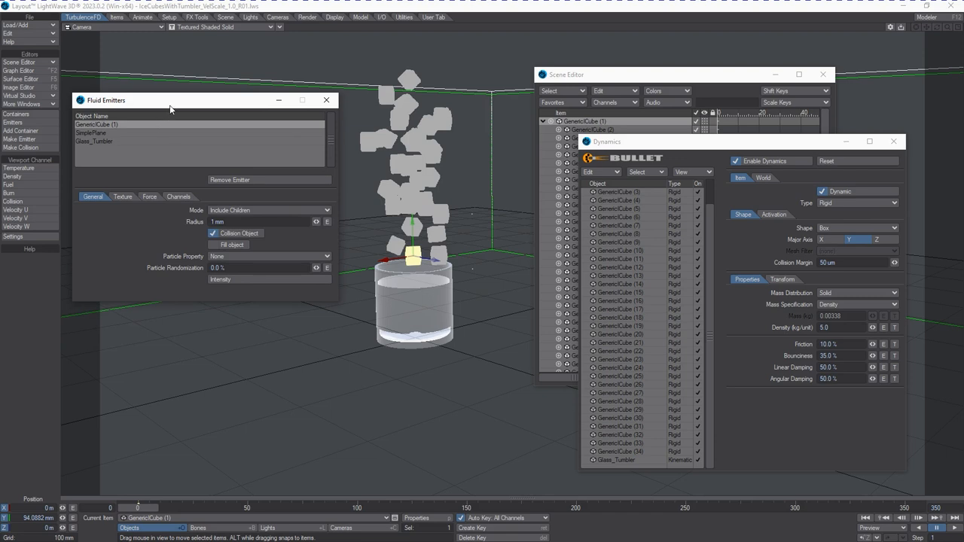
pyautogui.moveTo(171, 104); pyautogui.dragTo(168, 89)
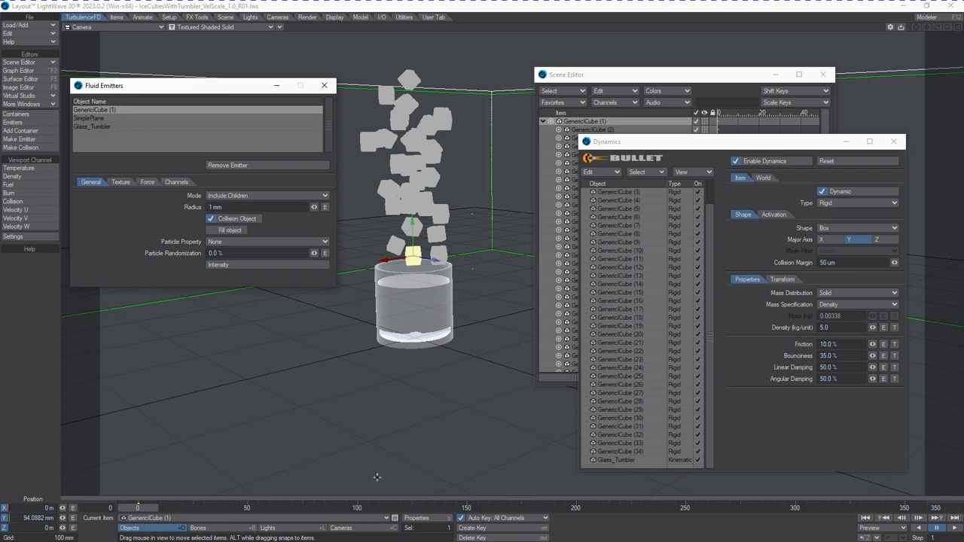
# Open the object properties of GenericICube (1) and copy its Fluid Emitter custom object
pyautogui.click(426, 518)
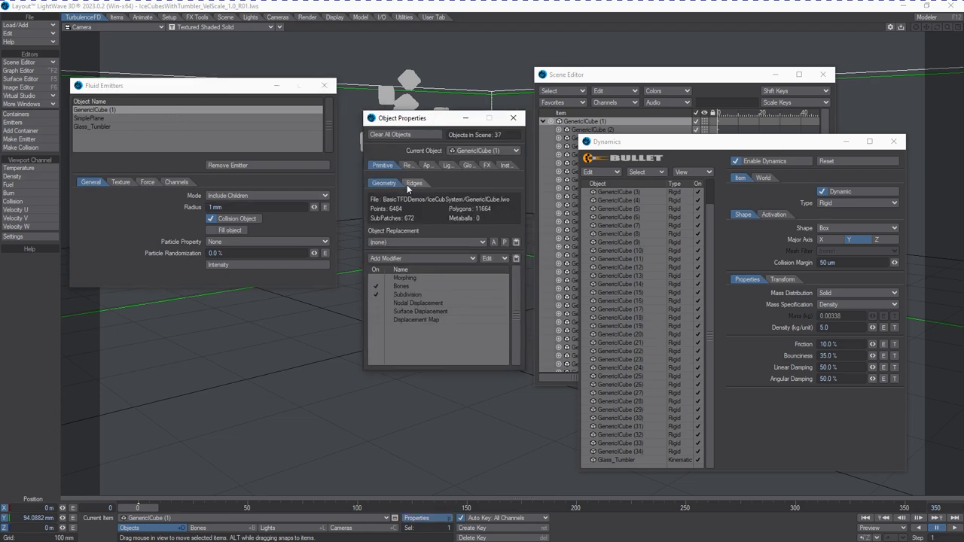
pyautogui.click(407, 166)
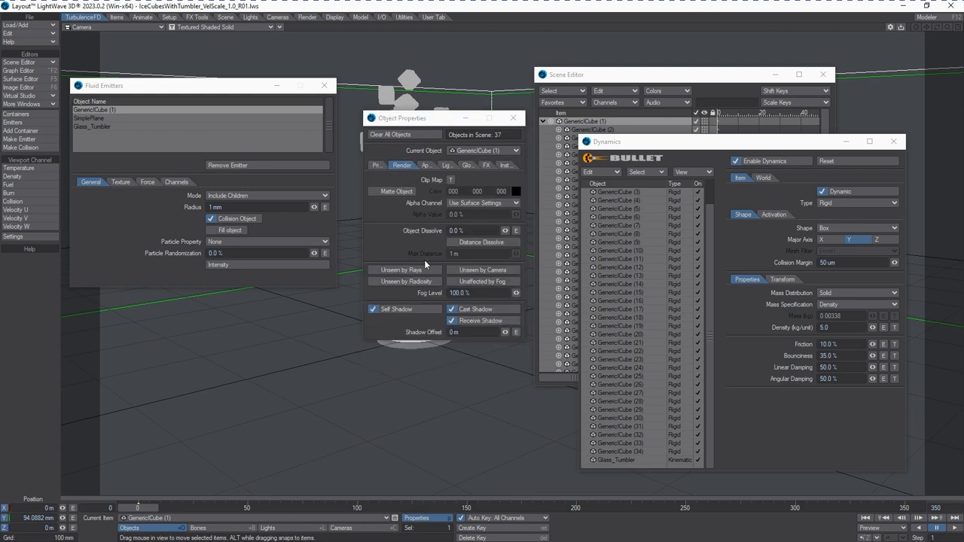
pyautogui.click(425, 165)
pyautogui.click(406, 197)
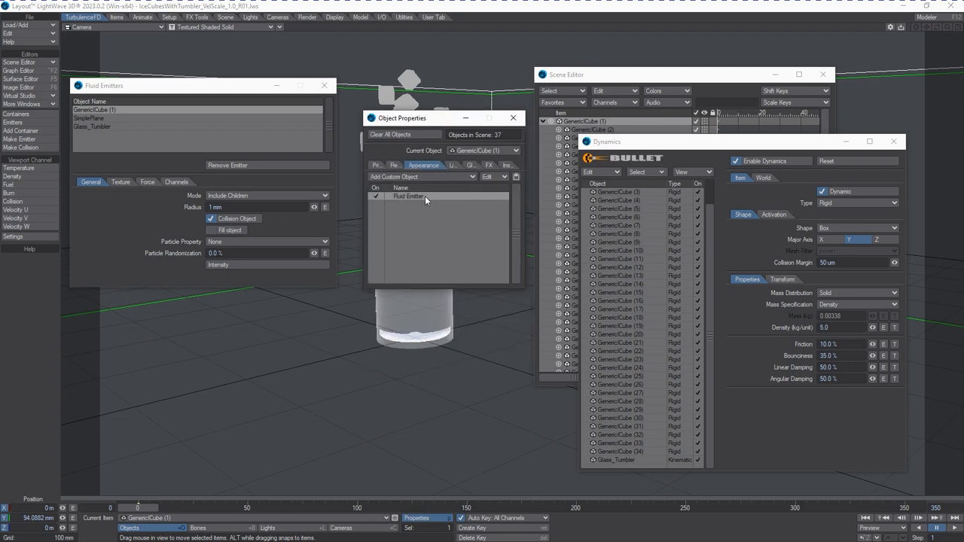
pyautogui.rightClick(425, 196)
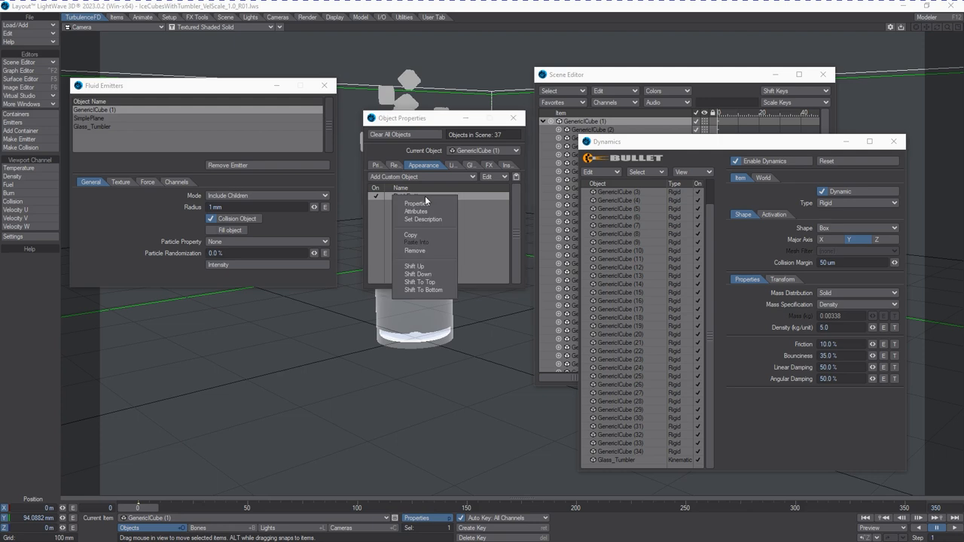
pyautogui.click(427, 237)
# Move the Scene Editor out of the work area and place the Object Properties window over the Dynamics window
pyautogui.moveTo(407, 118); pyautogui.dragTo(559, 225)
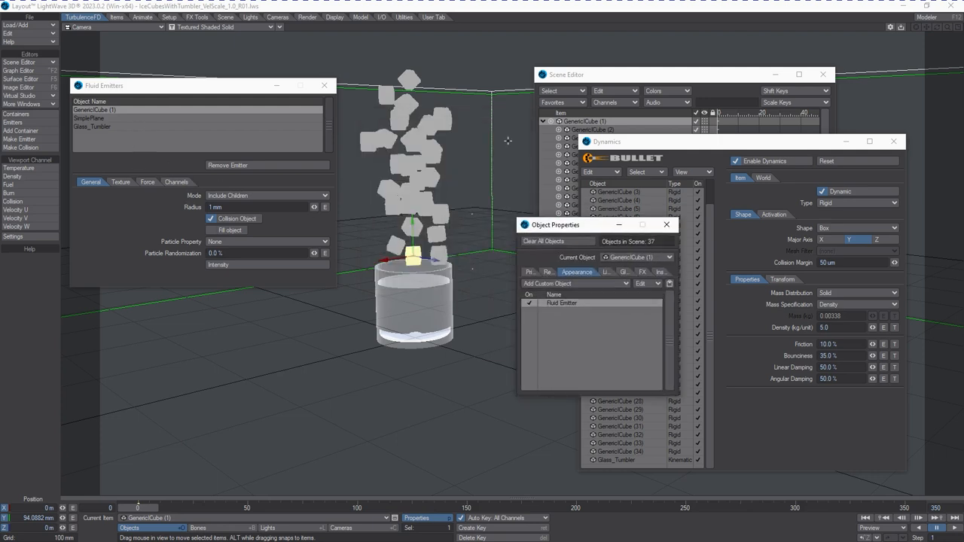
pyautogui.moveTo(572, 229); pyautogui.dragTo(785, 276)
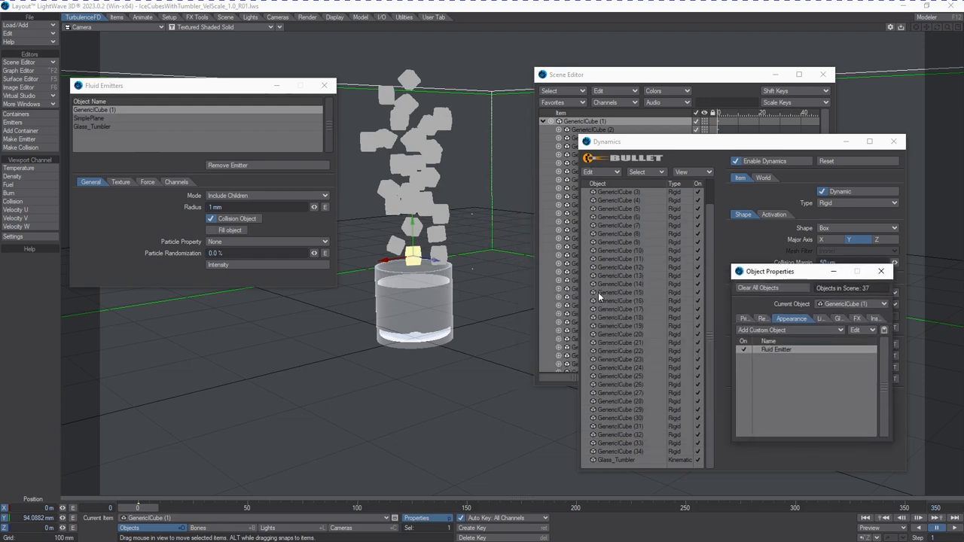
pyautogui.click(642, 78)
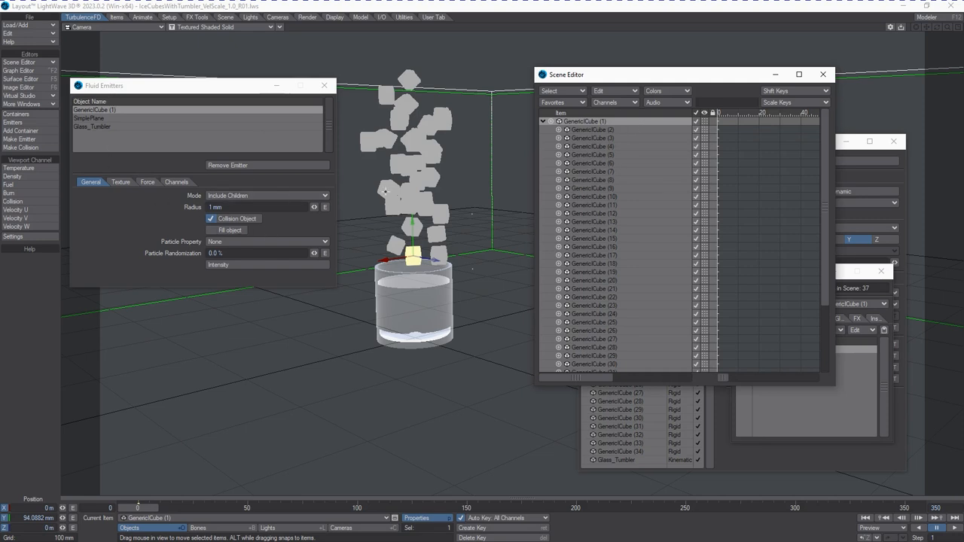
pyautogui.moveTo(678, 75); pyautogui.dragTo(813, 115)
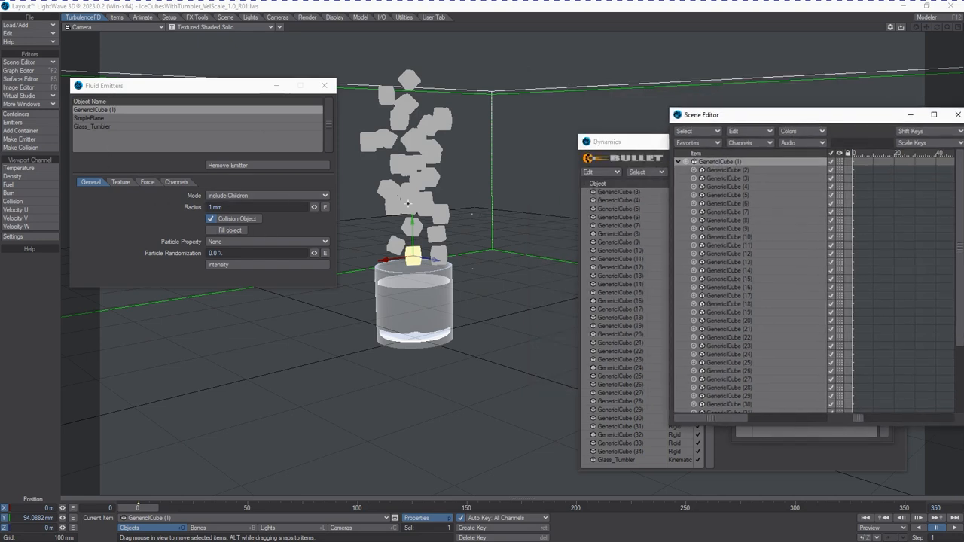
pyautogui.moveTo(733, 121); pyautogui.dragTo(963, 143)
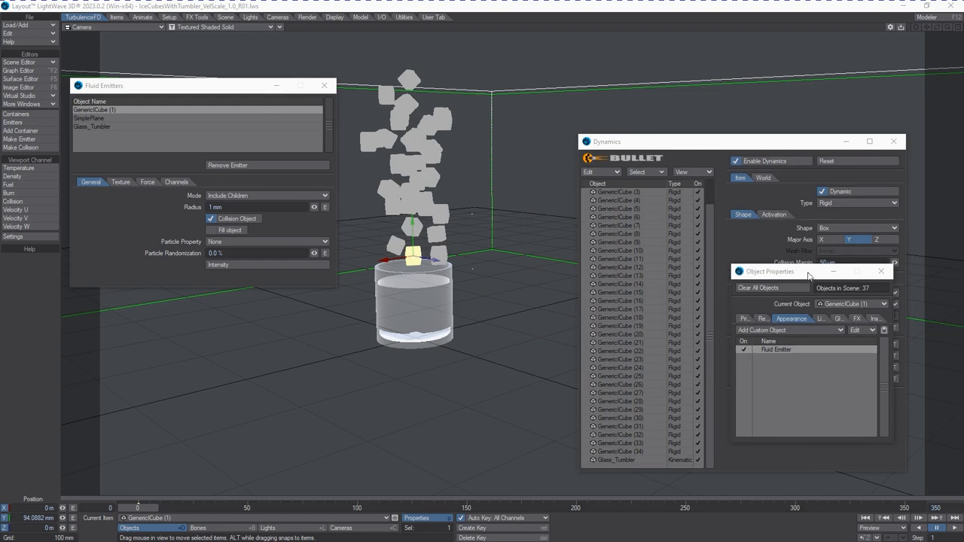
pyautogui.moveTo(793, 271); pyautogui.dragTo(697, 247)
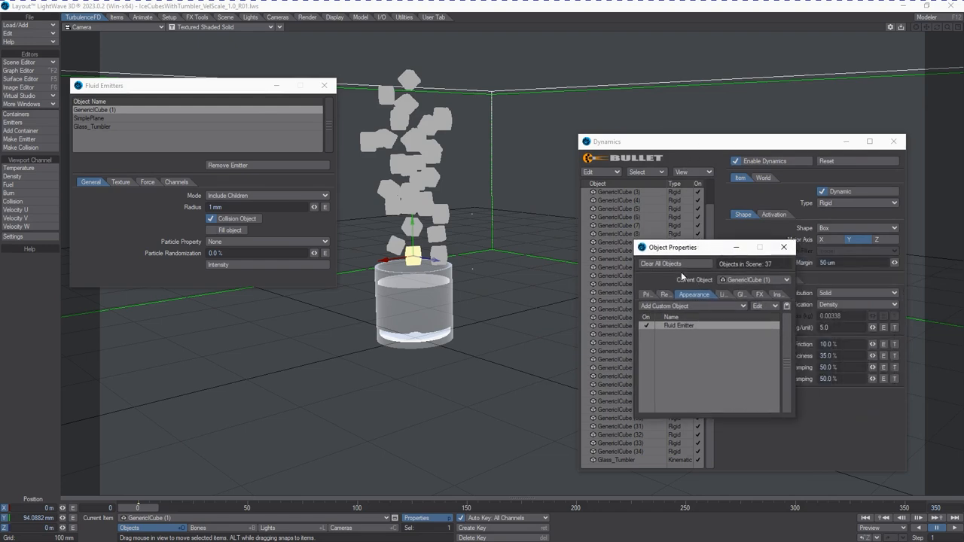
# Copy the Fluid Emitter from GenericICube (1) and paste it onto the child object GenericICube (5)
pyautogui.rightClick(694, 325)
pyautogui.click(679, 363)
pyautogui.click(746, 279)
pyautogui.click(711, 312)
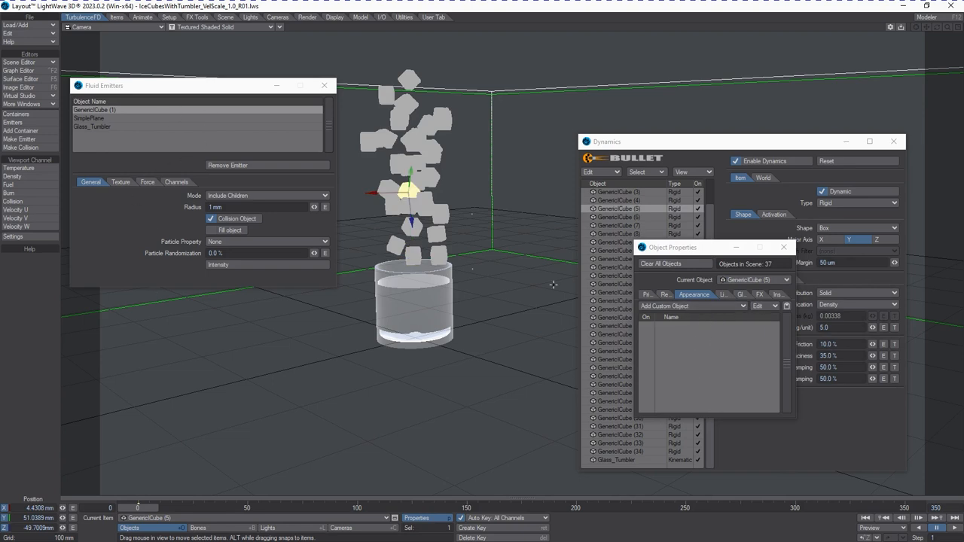
pyautogui.click(722, 306)
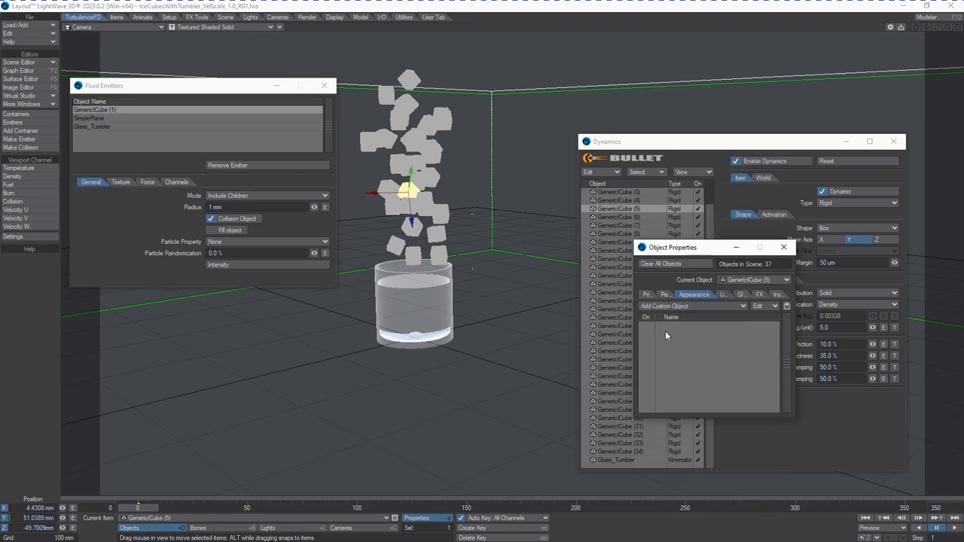
pyautogui.click(762, 306)
pyautogui.rightClick(734, 334)
pyautogui.click(738, 339)
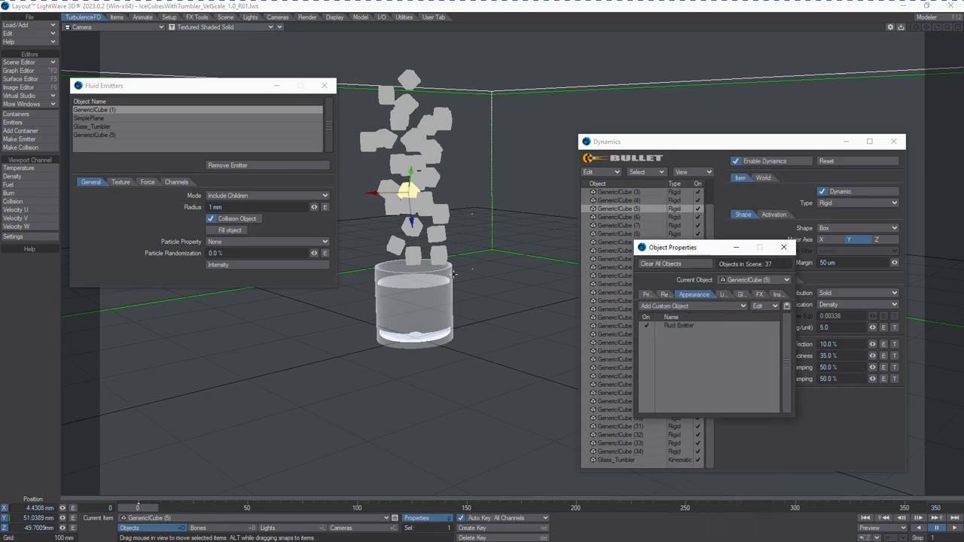
# Select the GenericICube (5) emitter and review its mode, force and channel settings
pyautogui.click(108, 139)
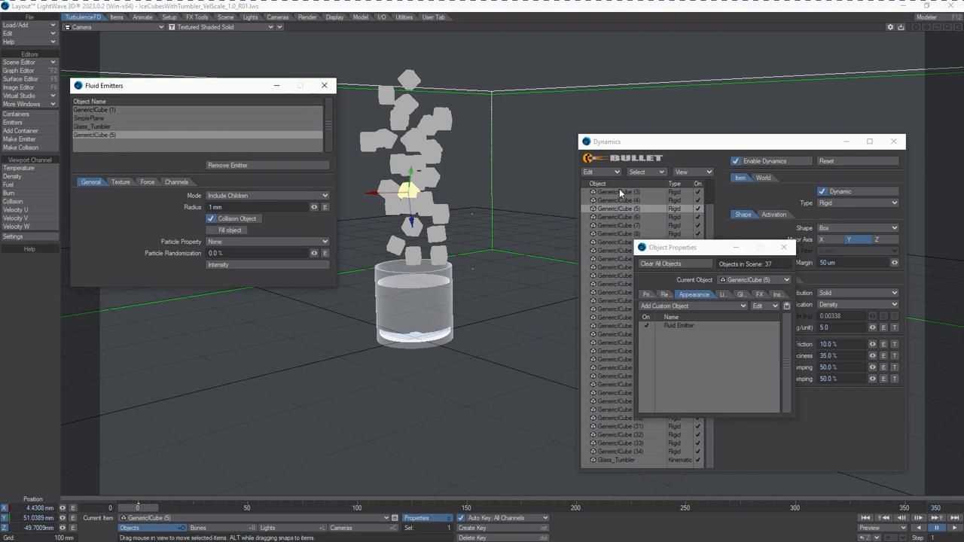
pyautogui.click(253, 196)
pyautogui.click(254, 187)
pyautogui.click(148, 183)
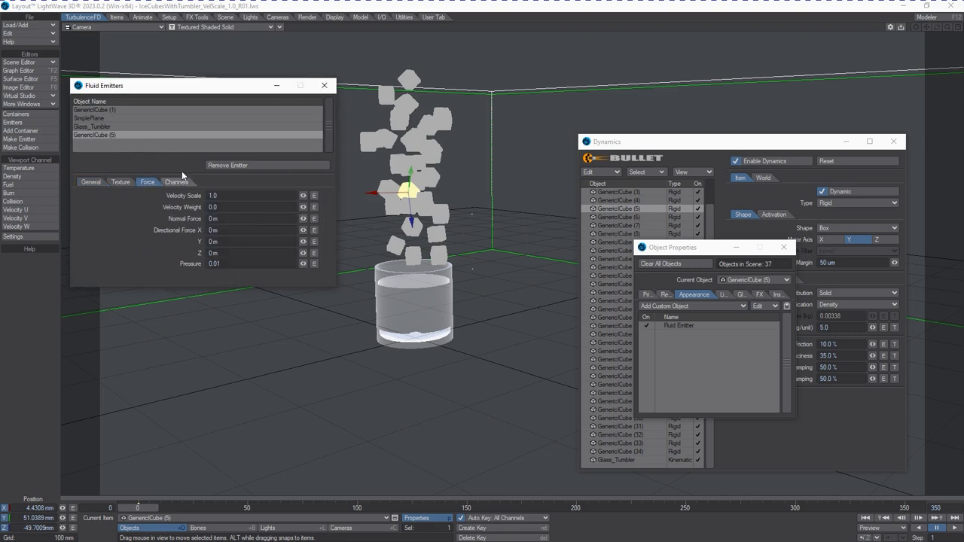
pyautogui.click(175, 182)
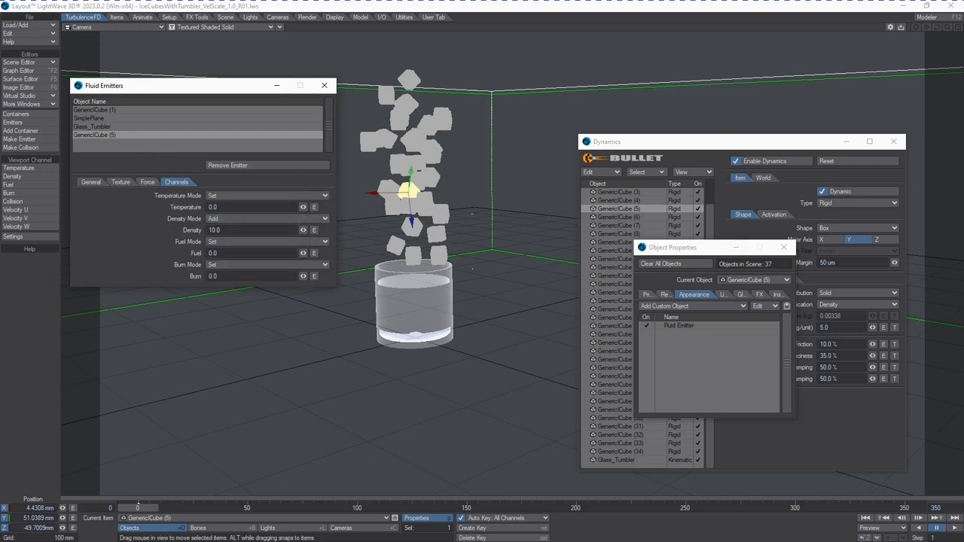
# Bring the Scene Editor into the work area and unparent GenericICube (5) from GenericICube (1)
pyautogui.moveTo(963, 125); pyautogui.dragTo(660, 125)
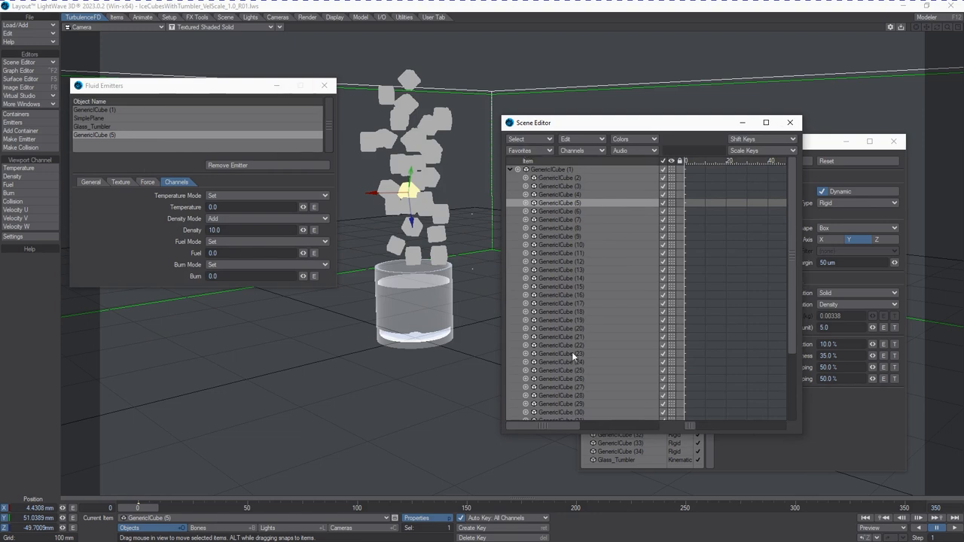
pyautogui.click(109, 110)
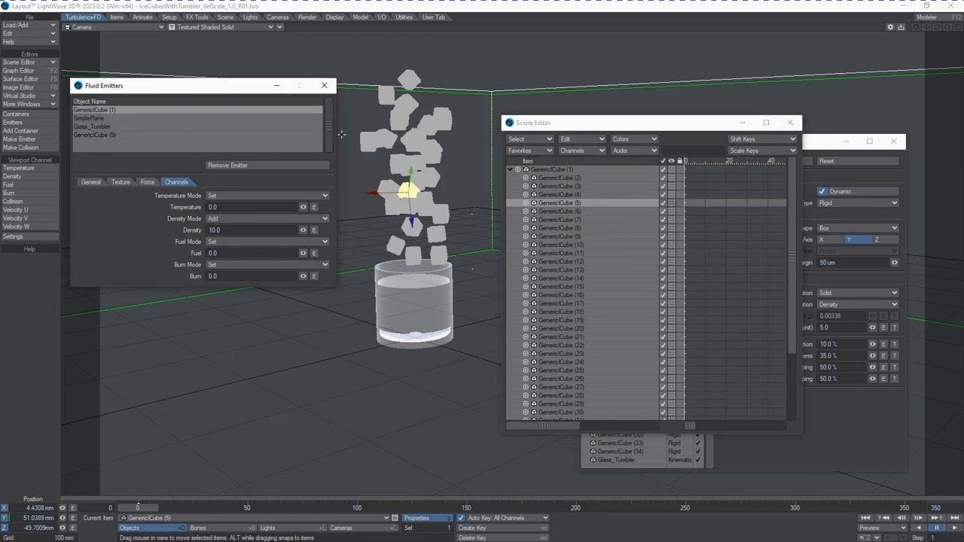
pyautogui.click(106, 135)
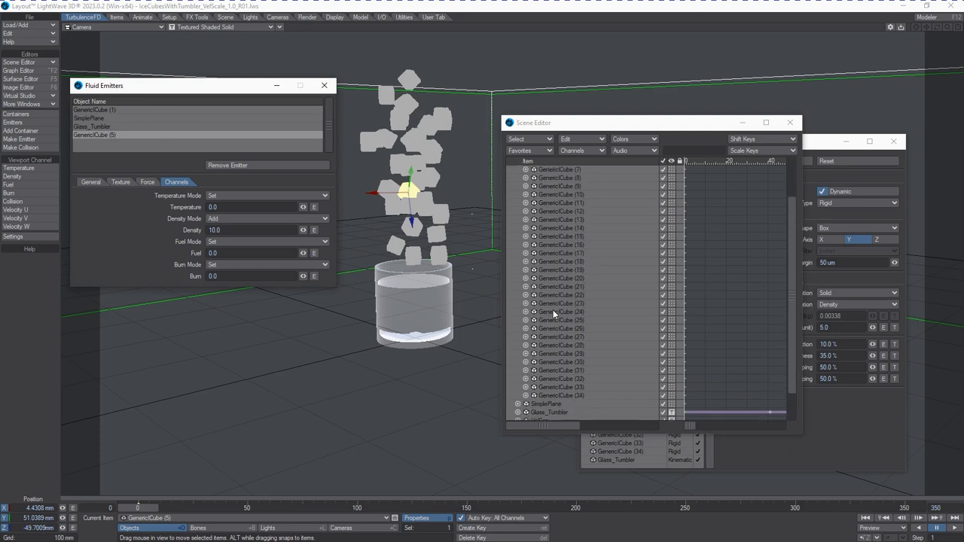
pyautogui.scroll(-2, 557, 309)
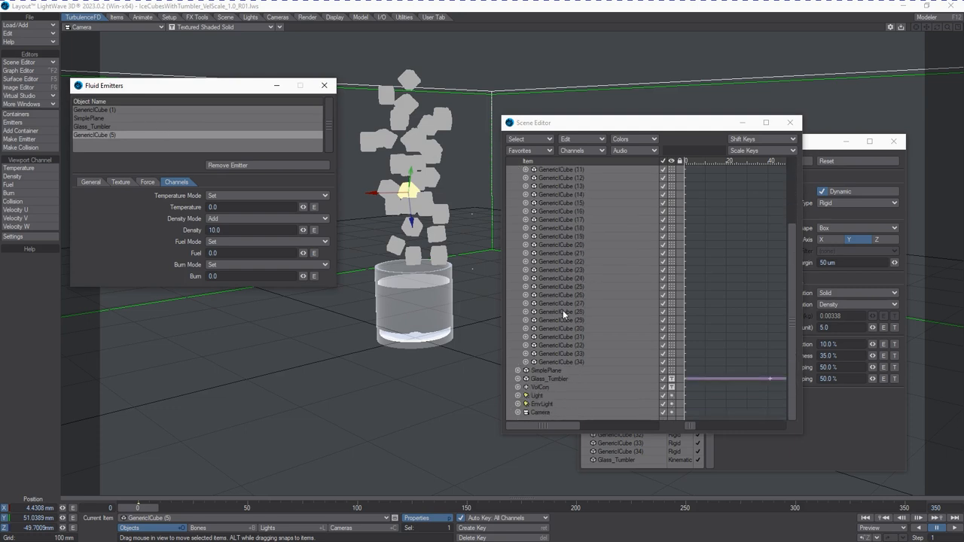
pyautogui.scroll(2, 565, 264)
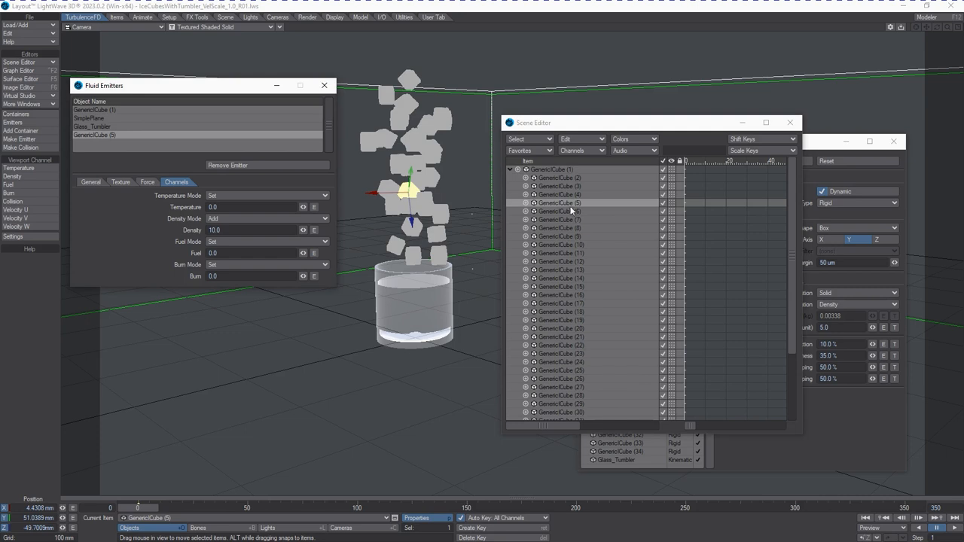
pyautogui.moveTo(564, 203); pyautogui.dragTo(563, 166)
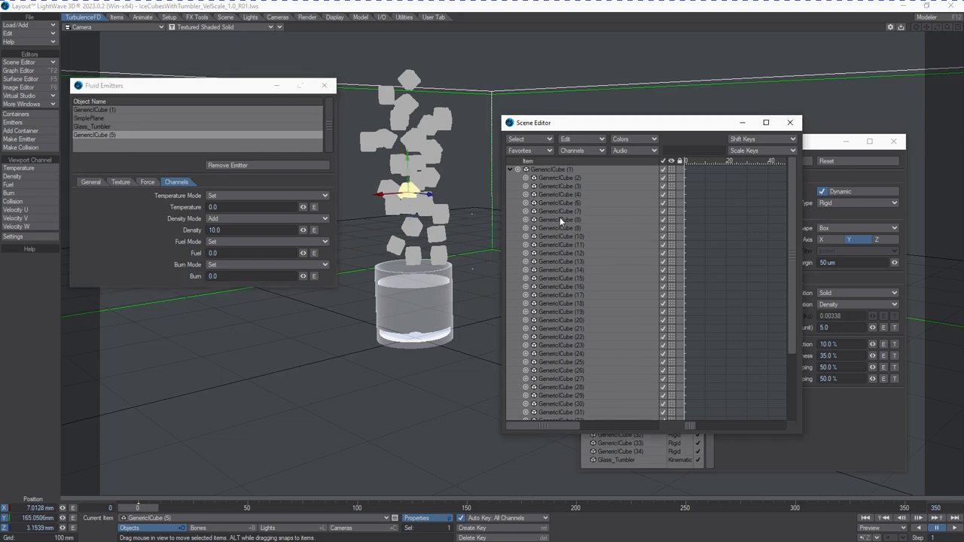
# Move the Scene Editor aside and review the general, texture and channel settings of the GenericICube (5) emitter
pyautogui.moveTo(596, 122); pyautogui.dragTo(753, 97)
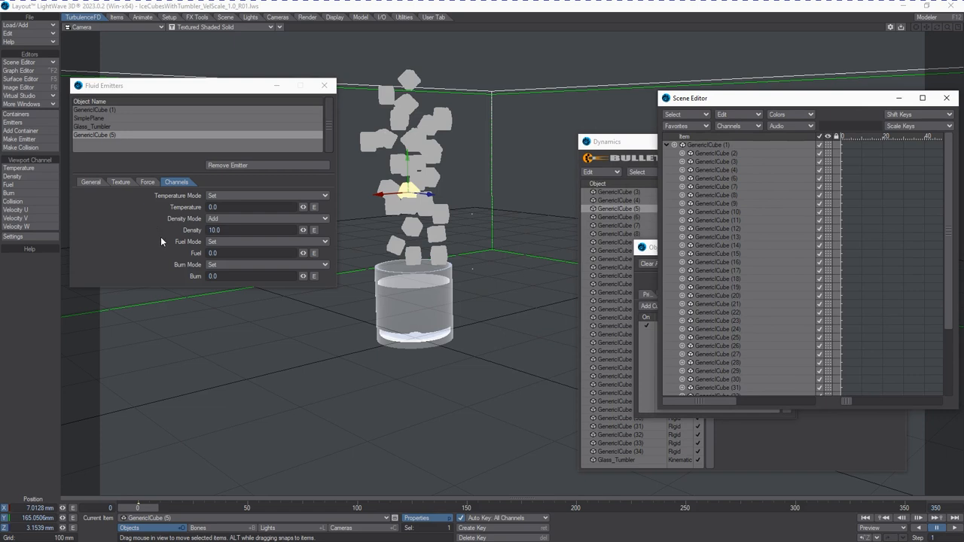
pyautogui.click(92, 182)
pyautogui.click(123, 182)
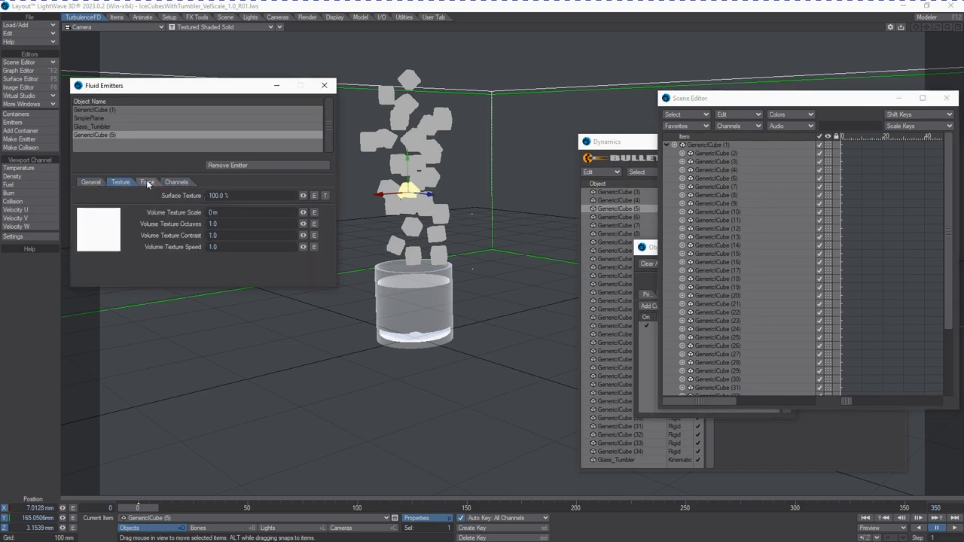
pyautogui.click(176, 182)
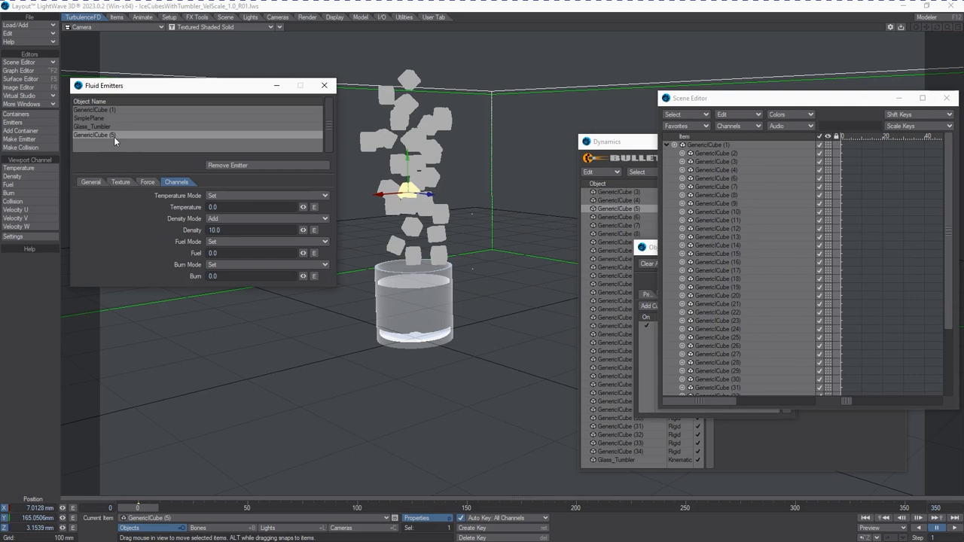
# Remove the fluid emitter from GenericICube (5) and parent the cube back under GenericICube (1)
pyautogui.click(214, 164)
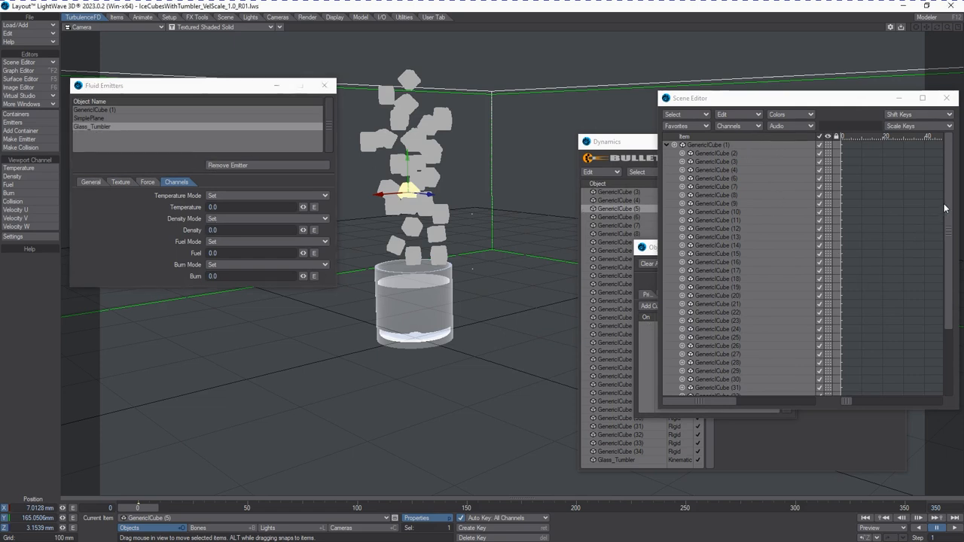
pyautogui.moveTo(945, 209); pyautogui.dragTo(945, 274)
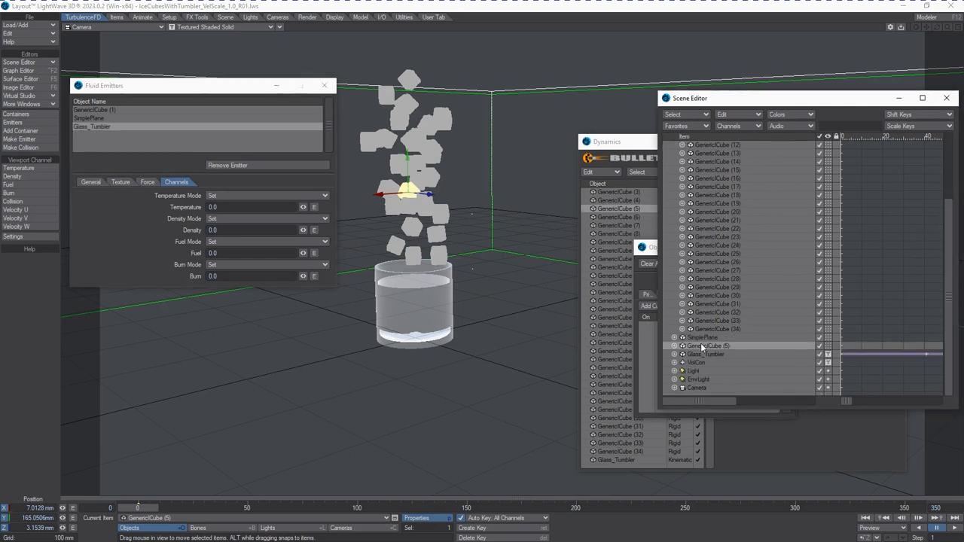
pyautogui.moveTo(702, 346); pyautogui.dragTo(707, 329)
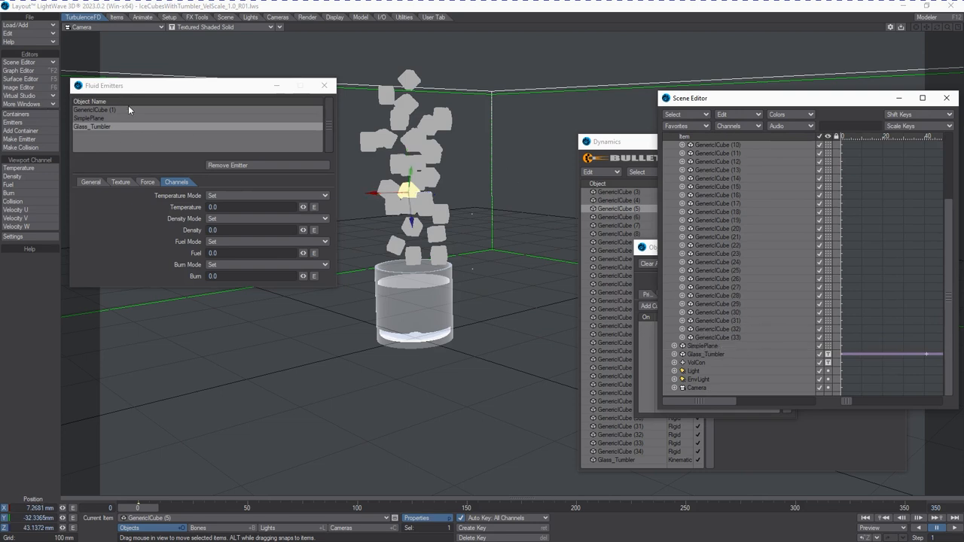
pyautogui.click(128, 110)
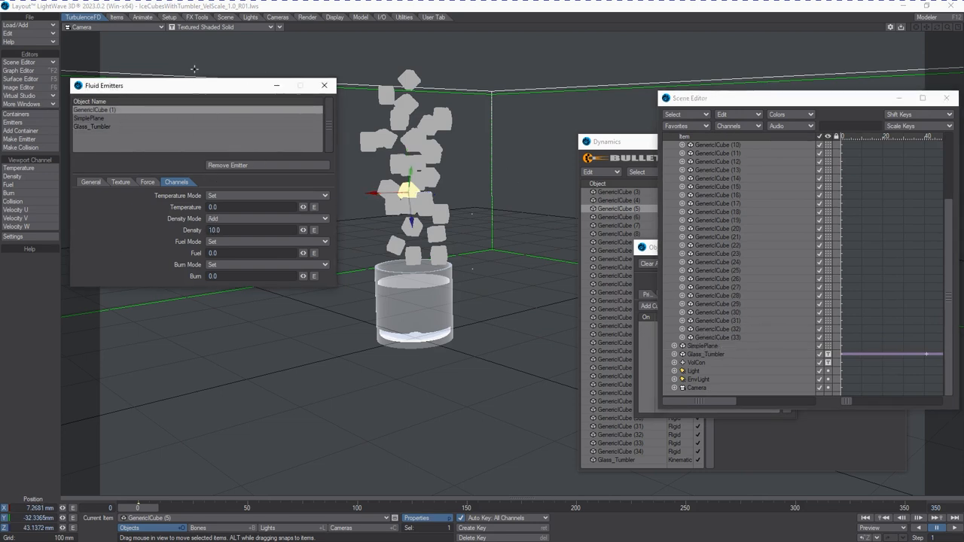
pyautogui.moveTo(197, 85); pyautogui.dragTo(207, 70)
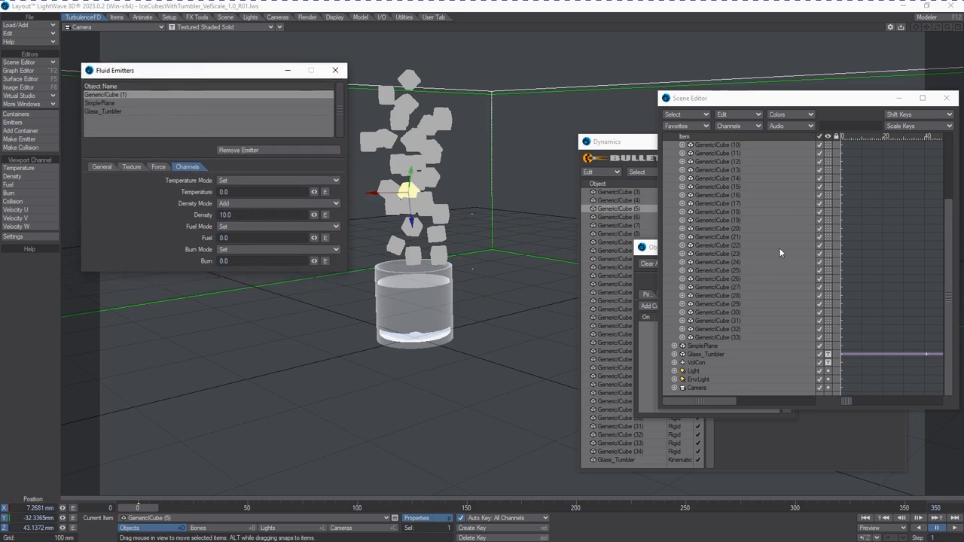
pyautogui.scroll(3, 779, 253)
pyautogui.moveTo(722, 180); pyautogui.dragTo(707, 143)
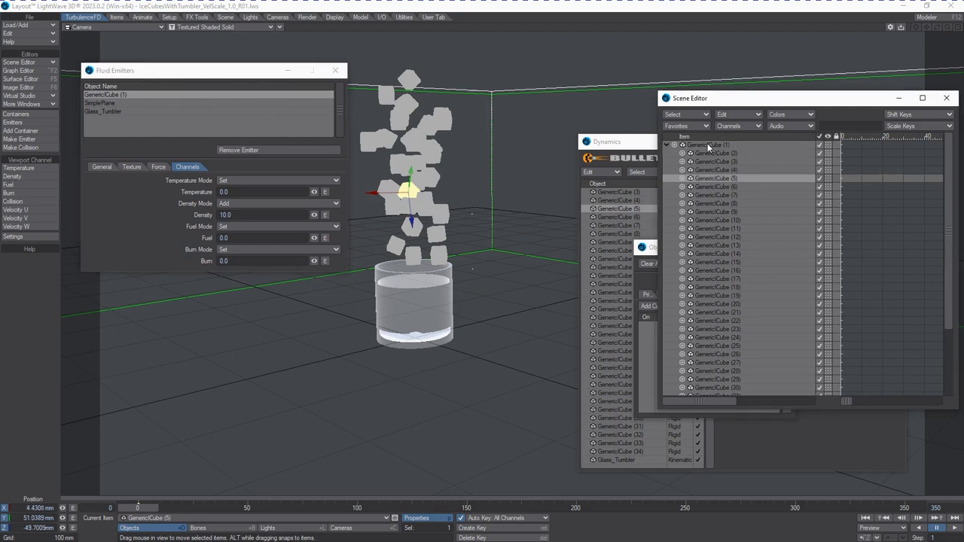
# Turn off Bullet dynamics and move the parent cube GenericICube (1) to about 107 mm in Y and -4 mm in Z
pyautogui.click(707, 143)
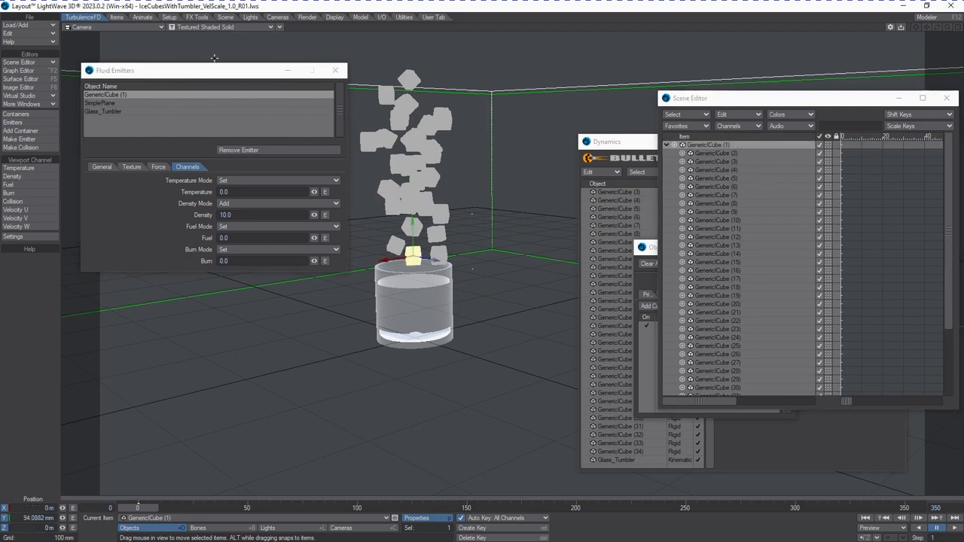
pyautogui.click(637, 142)
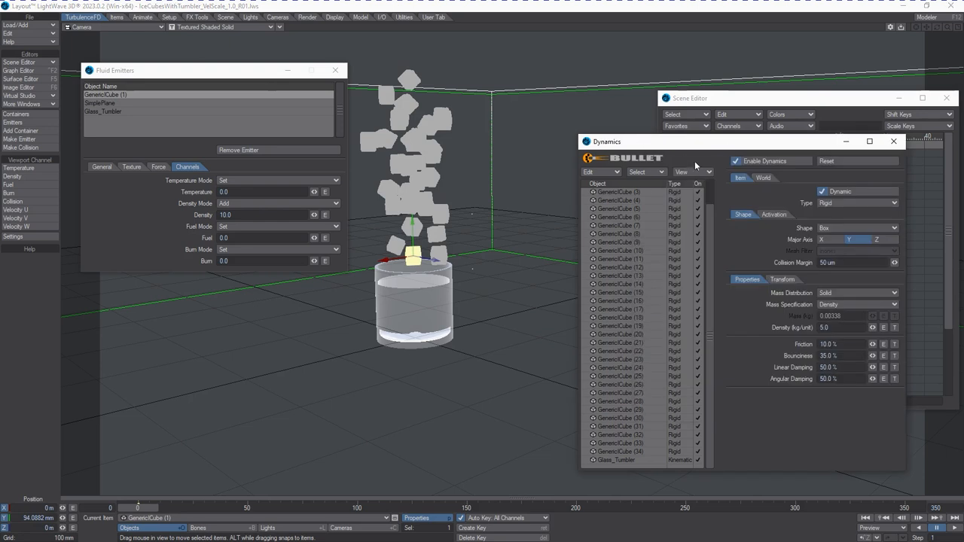
pyautogui.click(735, 163)
pyautogui.click(765, 104)
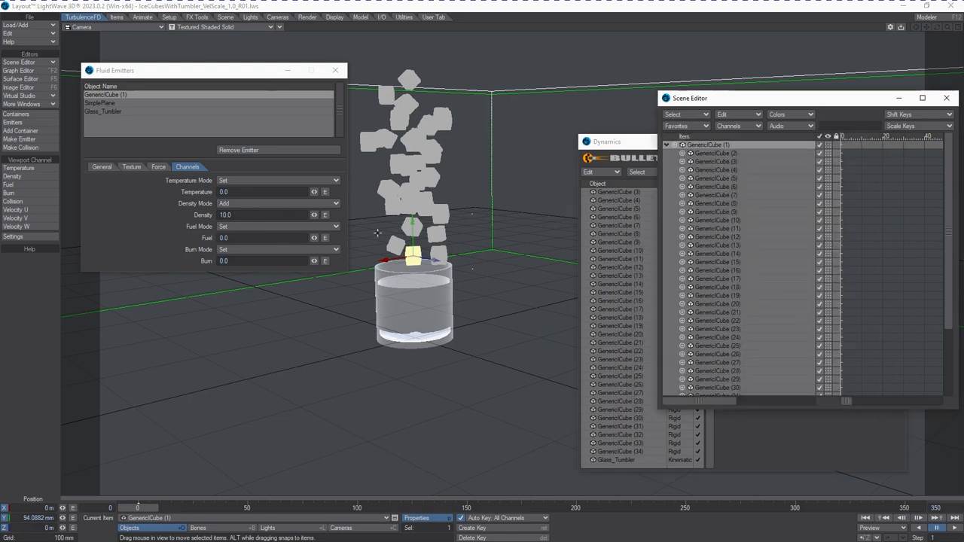
pyautogui.moveTo(413, 225); pyautogui.dragTo(431, 249)
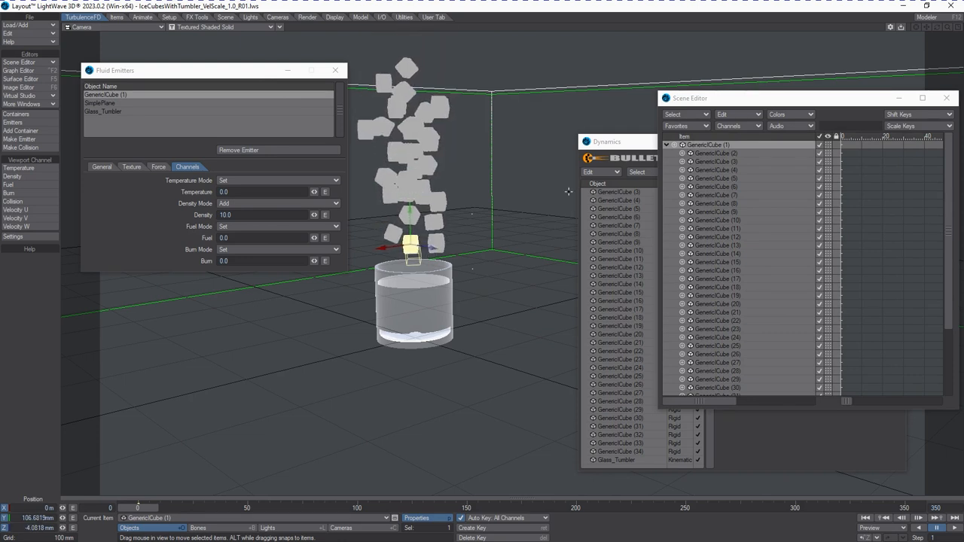
# Switch the viewport to Perspective and move the parent cube GenericICube (1) to about -20 mm in X
pyautogui.click(89, 28)
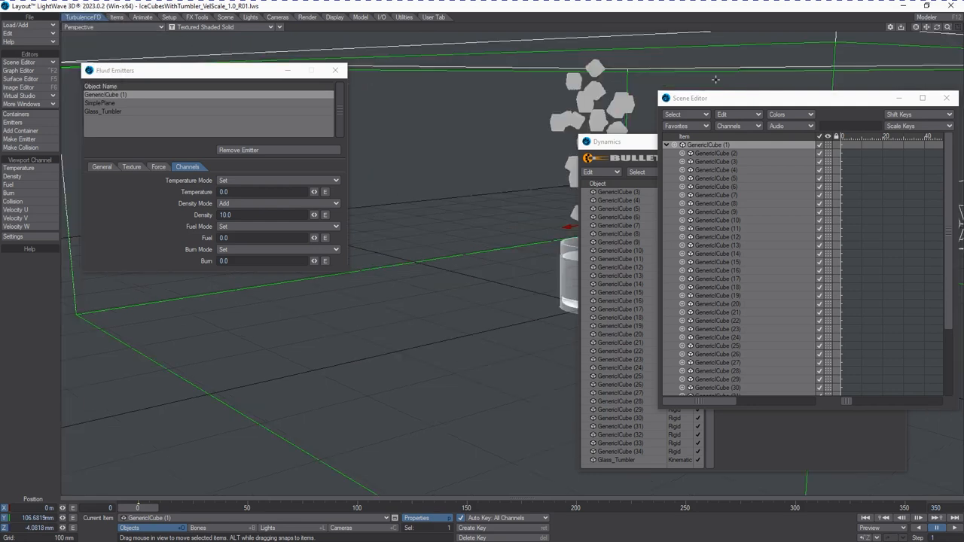
pyautogui.moveTo(746, 99); pyautogui.dragTo(859, 186)
pyautogui.moveTo(660, 145); pyautogui.dragTo(772, 2)
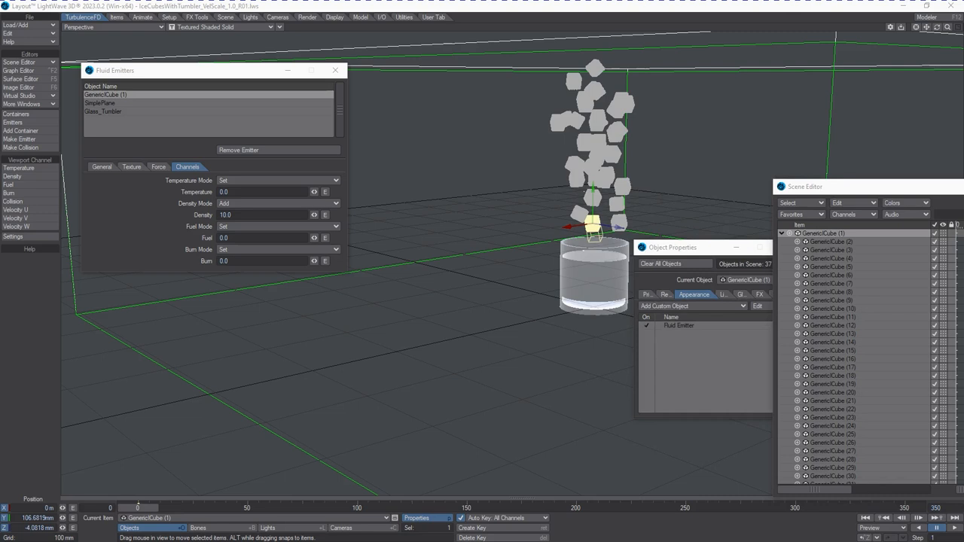
pyautogui.moveTo(938, 28); pyautogui.dragTo(927, 29)
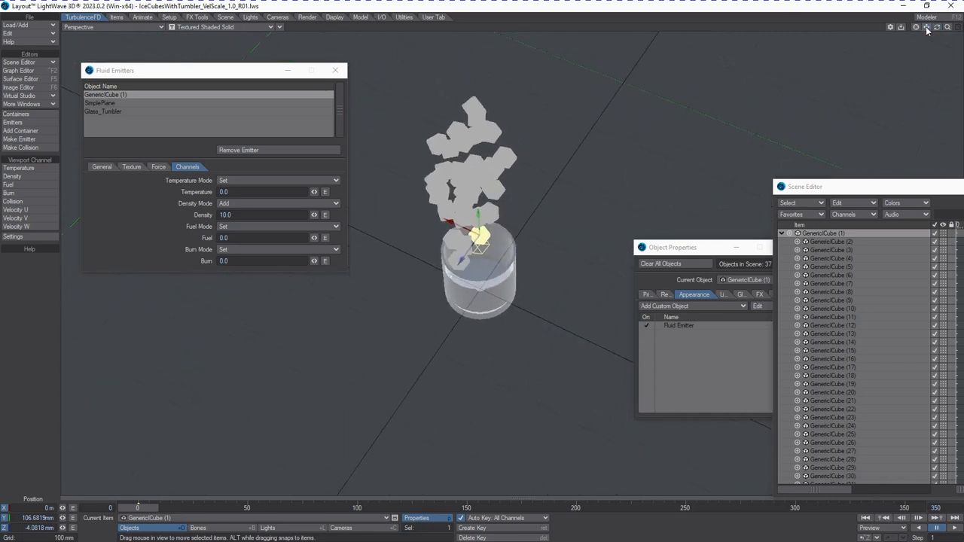
pyautogui.moveTo(450, 221); pyautogui.dragTo(466, 228)
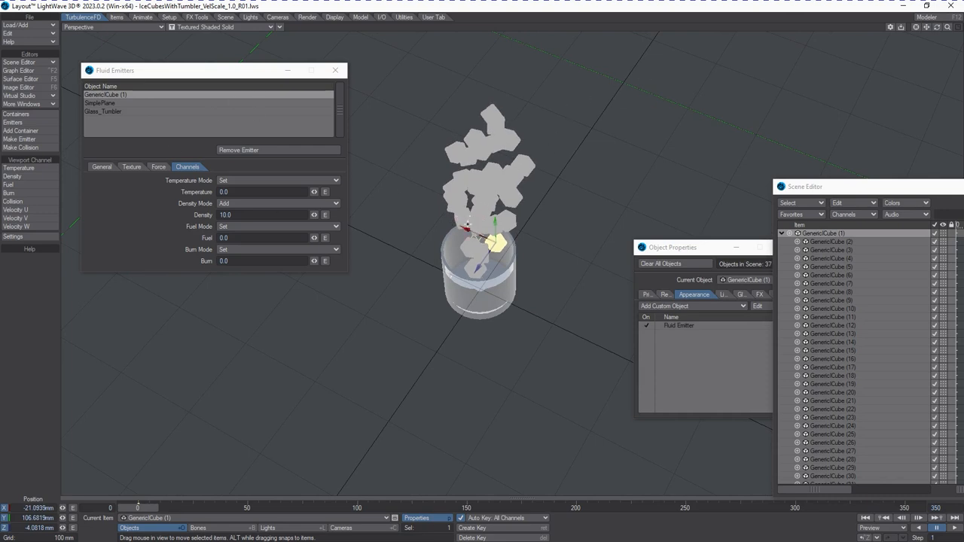
pyautogui.moveTo(467, 224); pyautogui.dragTo(471, 223)
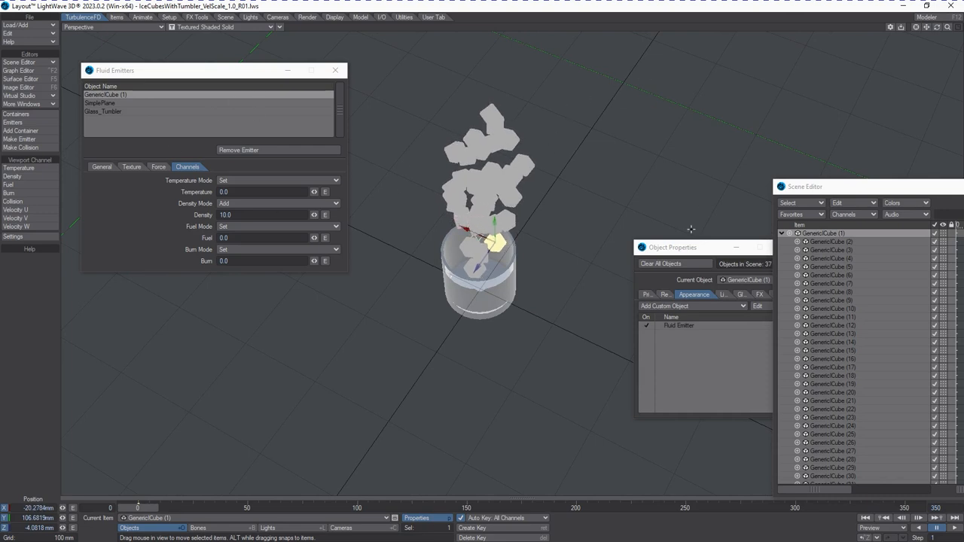
# Close the Scene Editor, bring the Dynamics window into the work area and select GenericICube (34) in its object list
pyautogui.moveTo(803, 192); pyautogui.dragTo(621, 167)
pyautogui.click(874, 161)
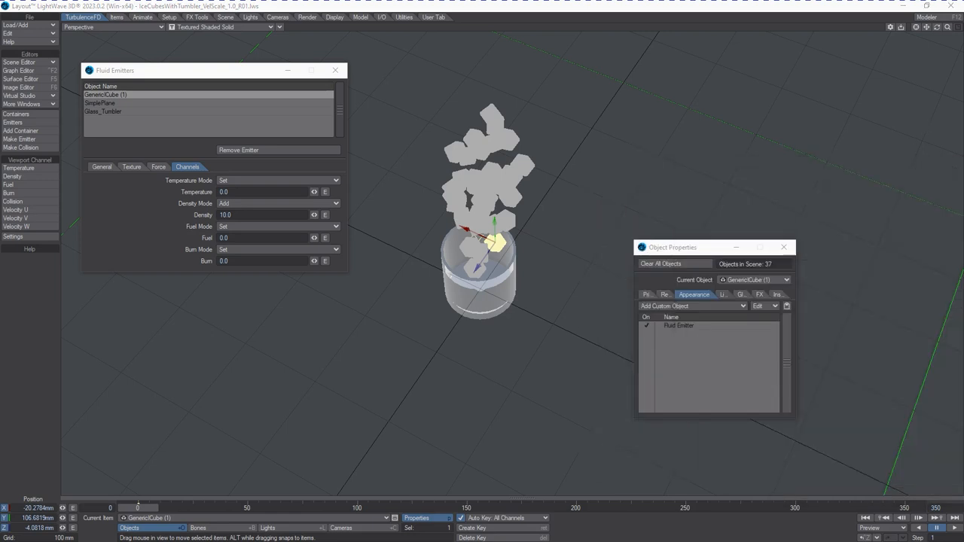
pyautogui.moveTo(562, 42); pyautogui.dragTo(575, 75)
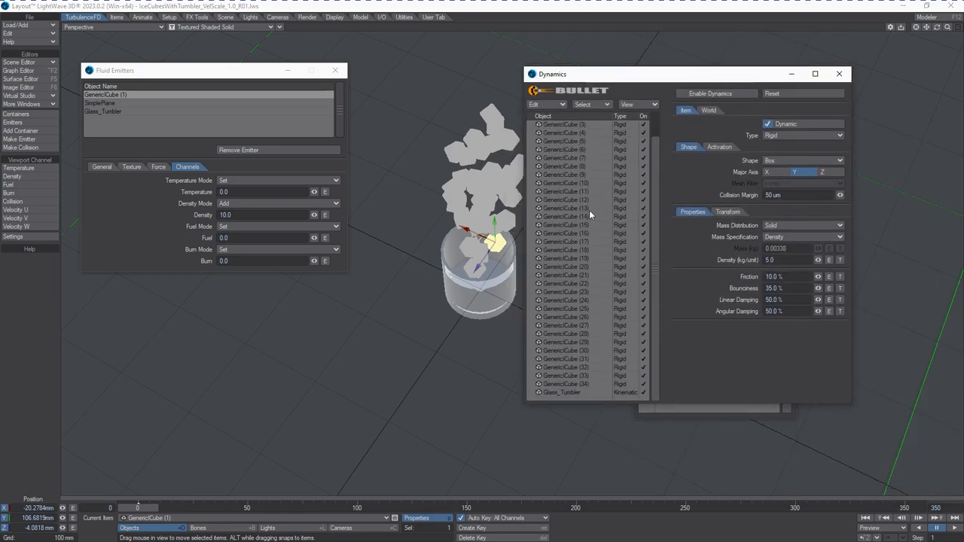
pyautogui.click(570, 389)
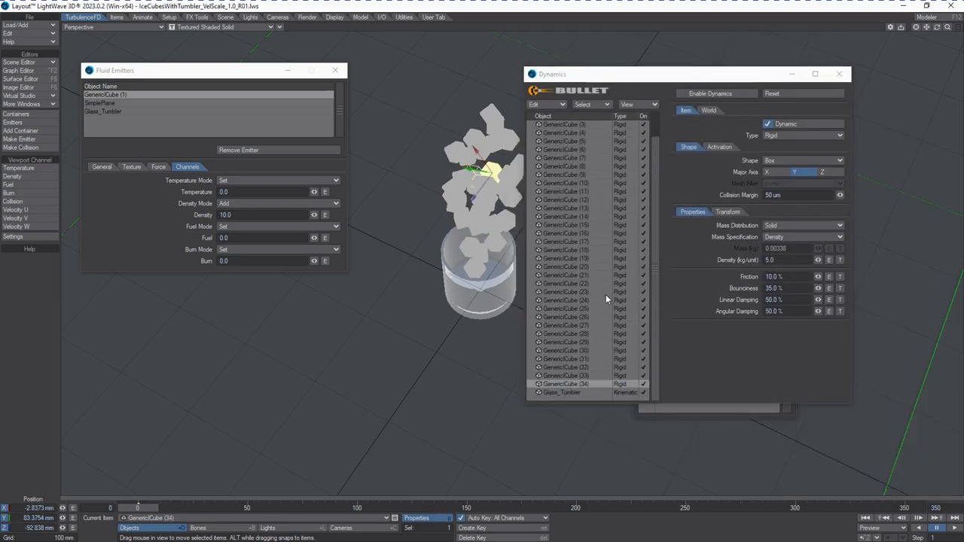
pyautogui.scroll(3, 644, 231)
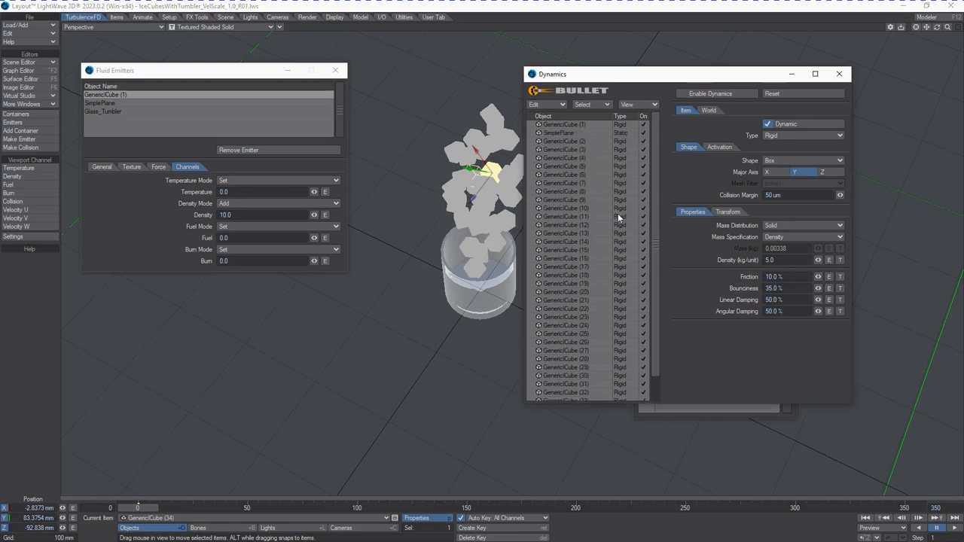
pyautogui.moveTo(708, 74); pyautogui.dragTo(748, 78)
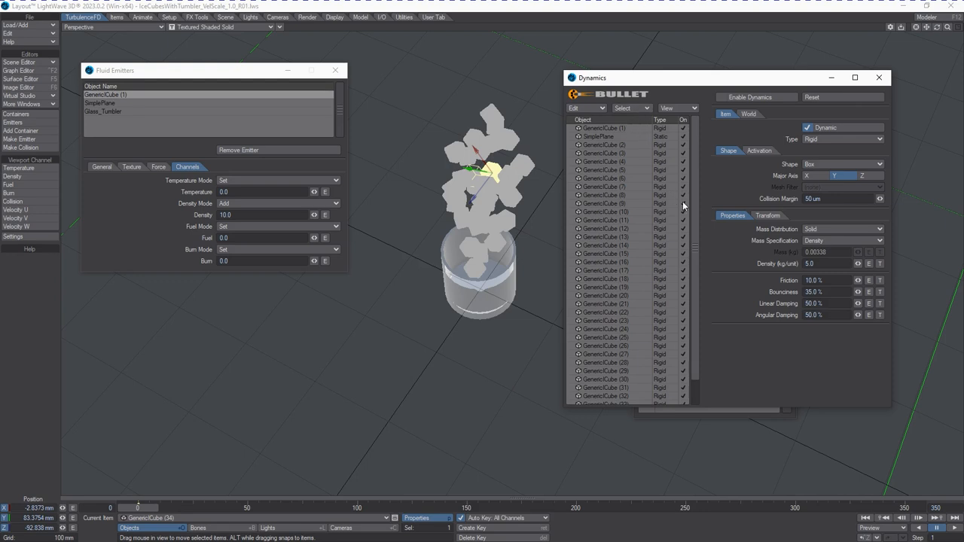
# Enable Bullet dynamics, go to frame 350 and look at the spilled ice cubes from a lower angle
pyautogui.click(741, 99)
pyautogui.click(940, 517)
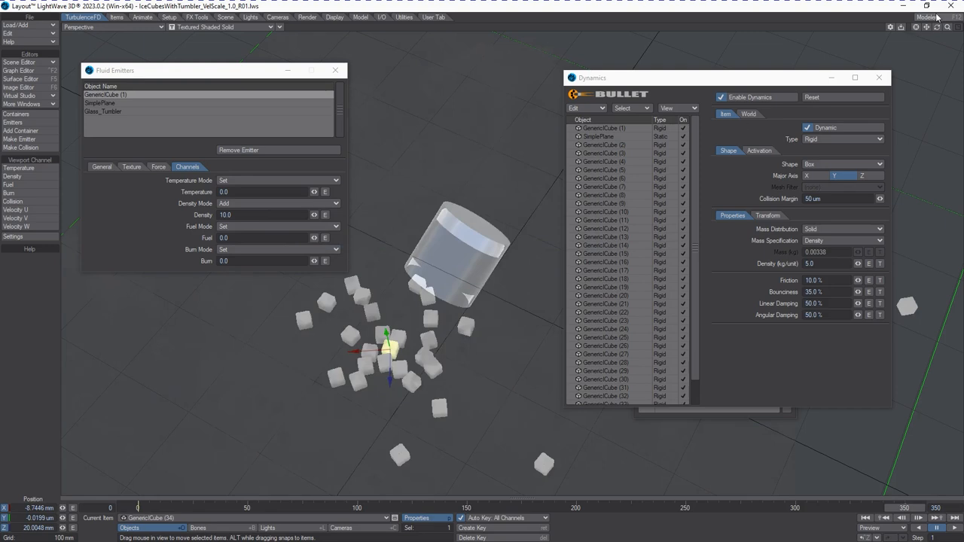
pyautogui.moveTo(936, 27)
pyautogui.mouseDown()
pyautogui.moveTo(923, 43)
pyautogui.moveTo(935, 27)
pyautogui.moveTo(943, 34)
pyautogui.mouseUp()
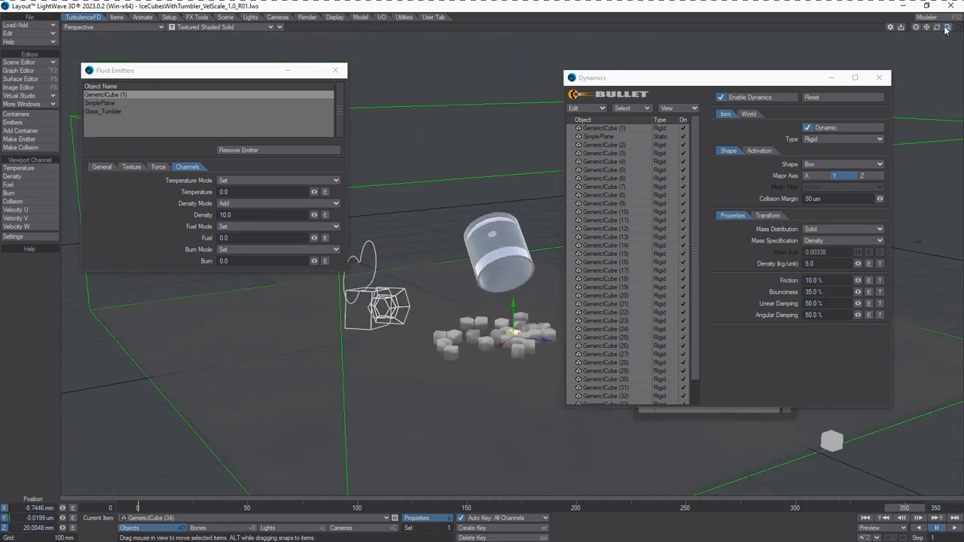
# Move the Dynamics window out of the work area and set the viewport shading to Wireframe
pyautogui.moveTo(616, 82); pyautogui.dragTo(923, 80)
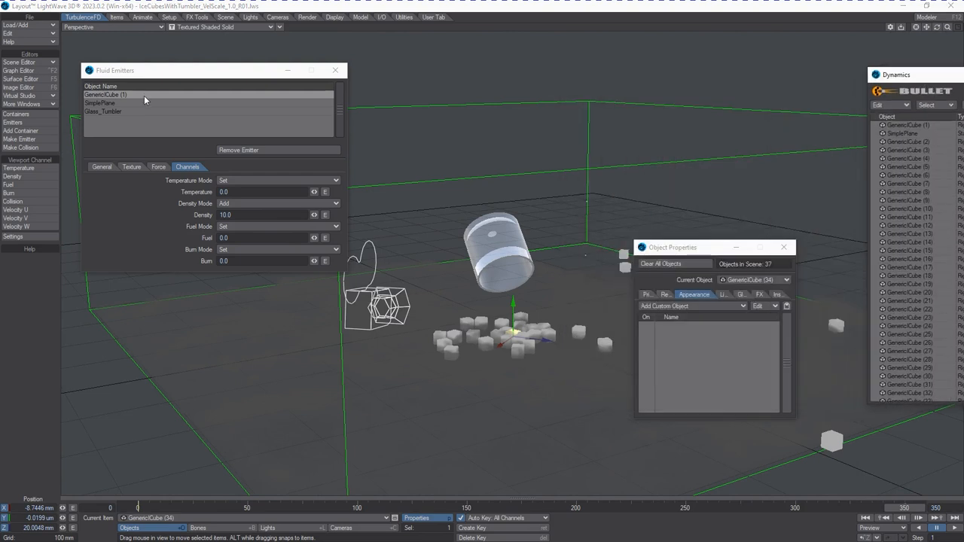
pyautogui.click(213, 27)
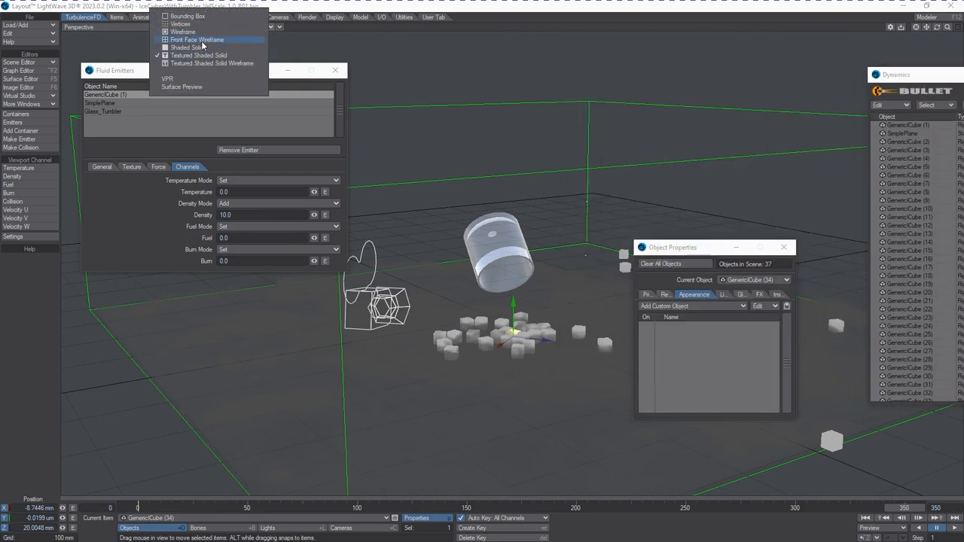
pyautogui.click(210, 32)
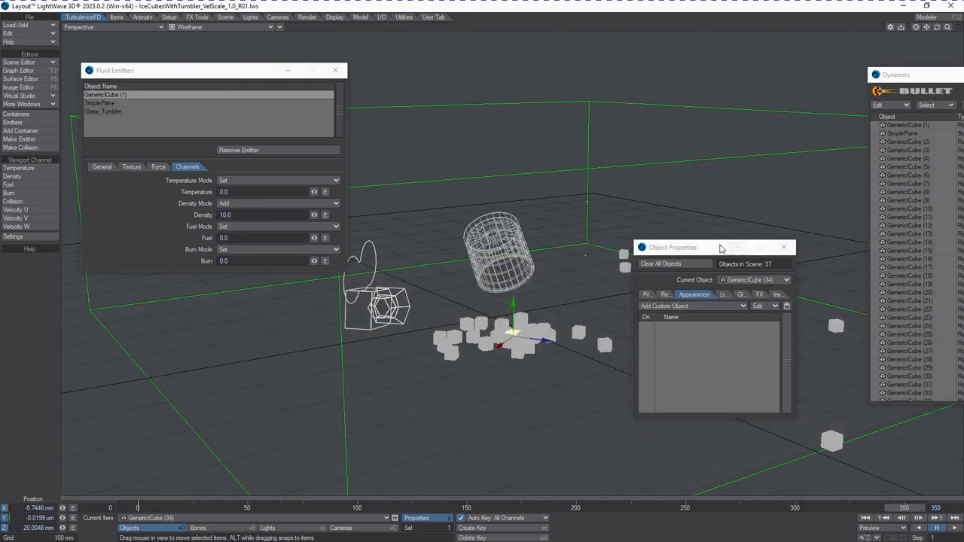
# Close the object properties and scrub the timeline between frames 350 and 0 to review the cube simulation
pyautogui.press('p')
pyautogui.moveTo(904, 508); pyautogui.dragTo(137, 508)
pyautogui.click(900, 514)
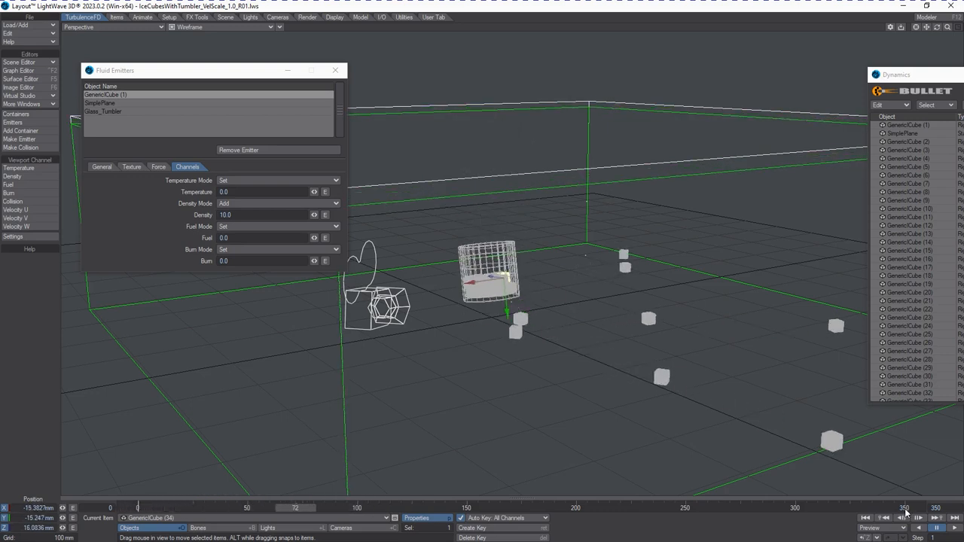
# Move the Fluid Emitters window out of the work area and scrub the timeline back to frame 0
pyautogui.moveTo(232, 72); pyautogui.dragTo(1, 143)
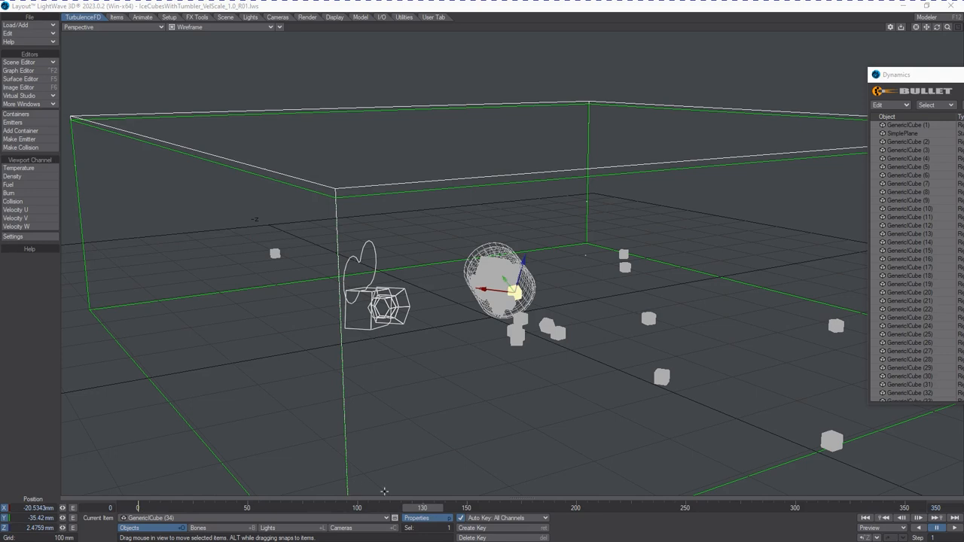
pyautogui.moveTo(421, 507); pyautogui.dragTo(138, 508)
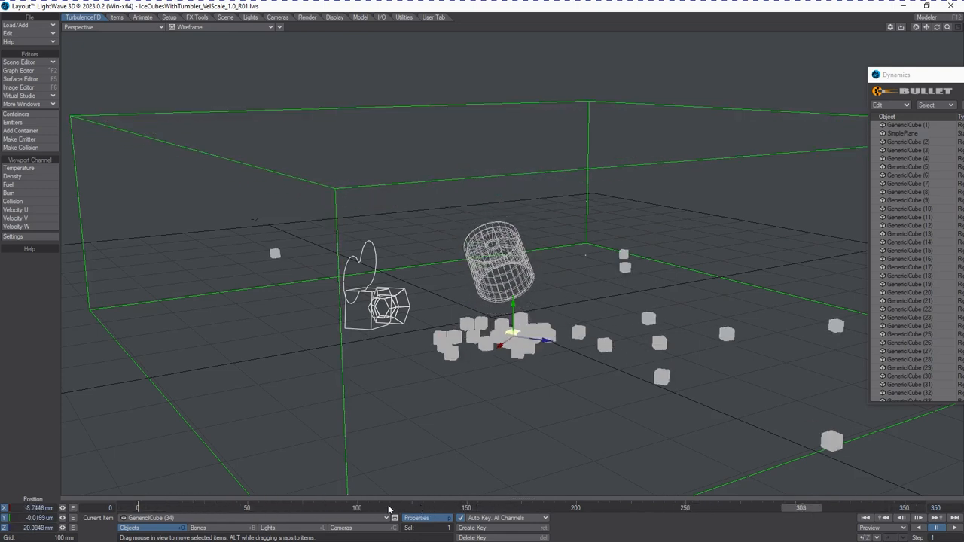
# Reopen the Fluid Emitters window and review the general settings of the GenericICube (1) emitter
pyautogui.click(13, 123)
pyautogui.moveTo(138, 117); pyautogui.dragTo(132, 82)
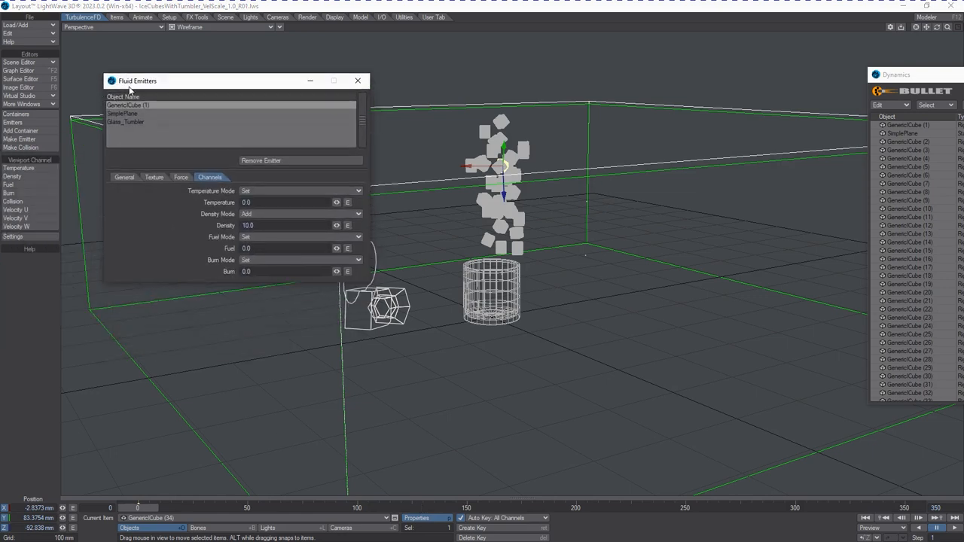
pyautogui.click(125, 177)
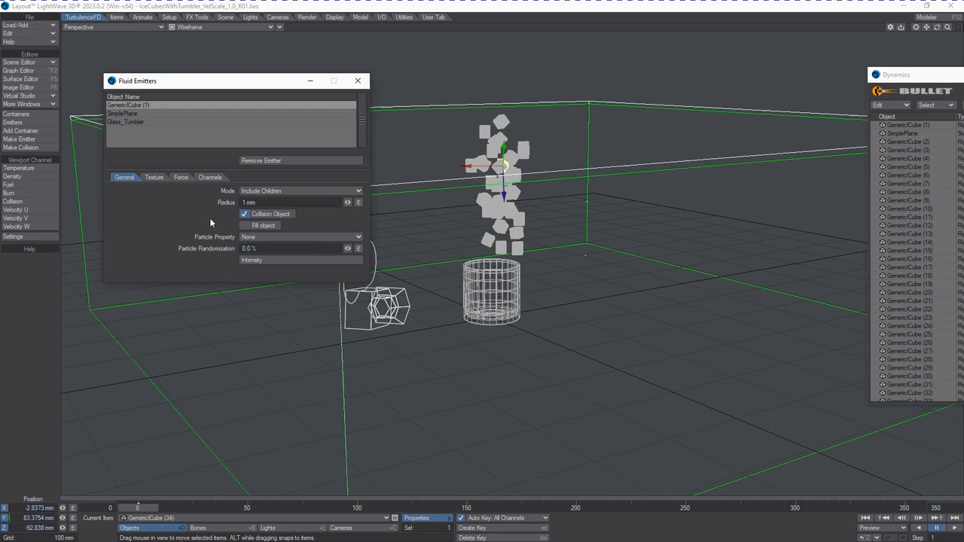
pyautogui.moveTo(250, 90); pyautogui.dragTo(233, 90)
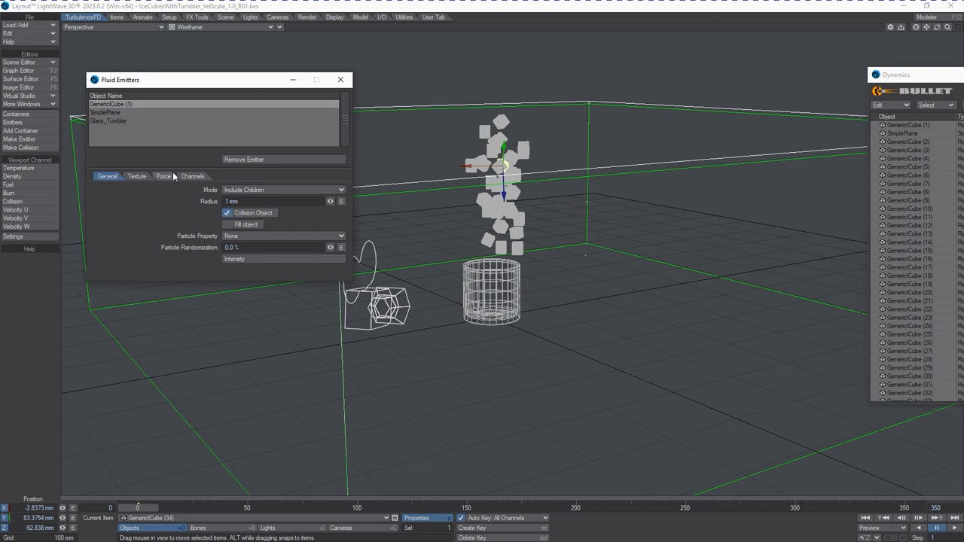
# Try volume texture scales of 100 mm and 10 mm on the GenericICube (1) emitter
pyautogui.click(146, 179)
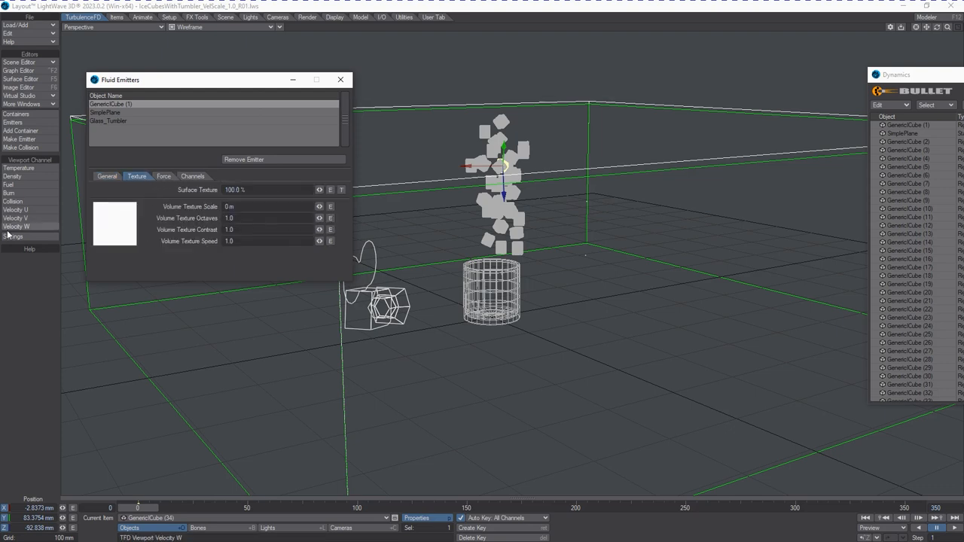
pyautogui.click(240, 206)
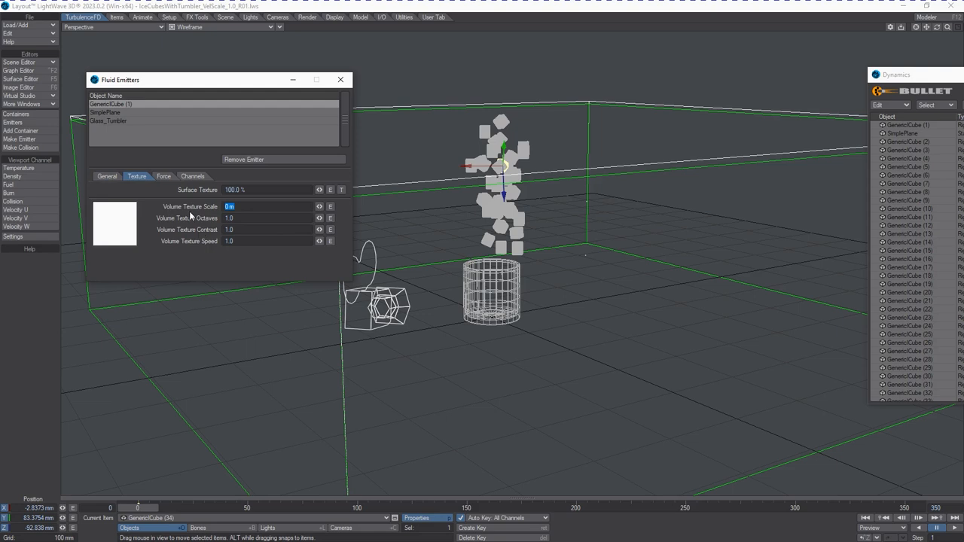
pyautogui.press('BackSpace')
pyautogui.write('100')
pyautogui.press('Tab')
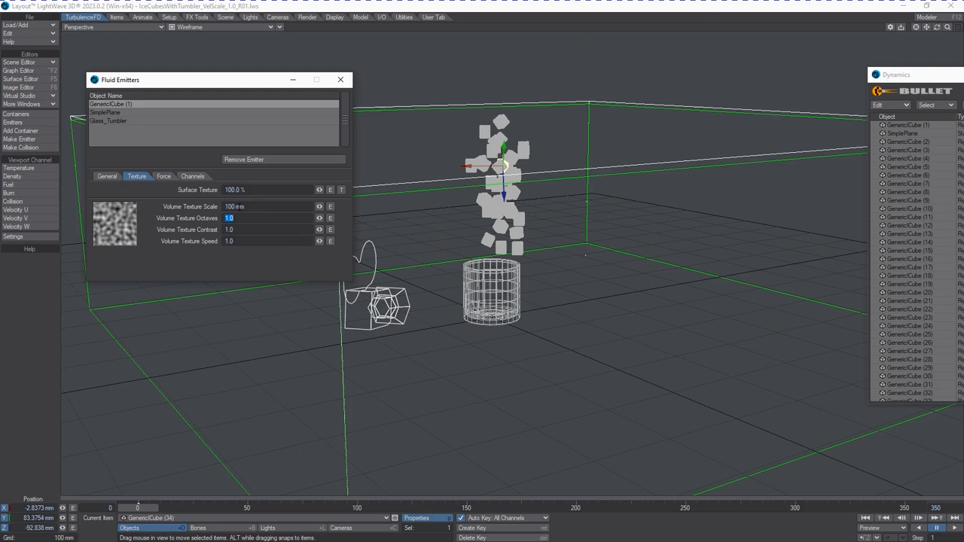
pyautogui.click(232, 208)
pyautogui.press('BackSpace')
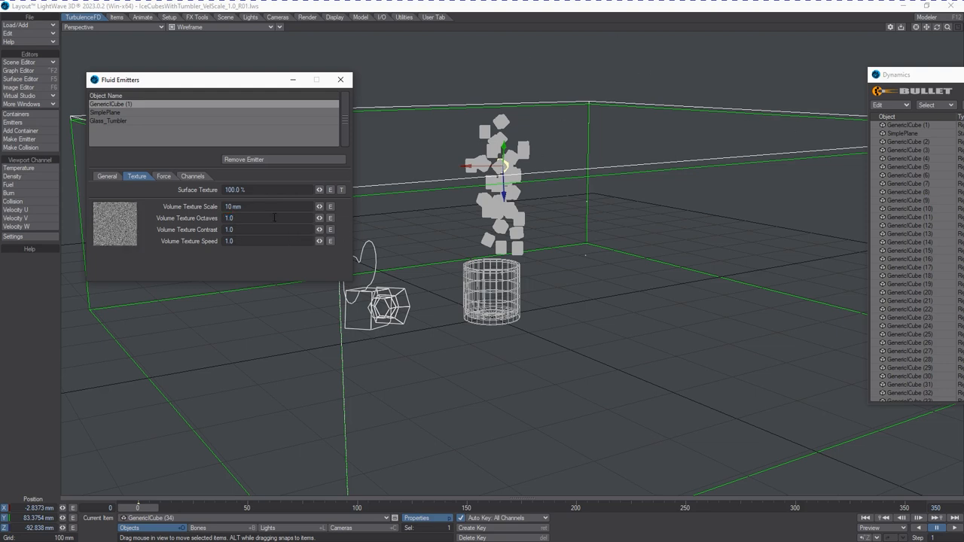
# Set the GenericICube (1) emitter's volume texture scale to 25 mm
pyautogui.doubleClick(226, 208)
pyautogui.write('250')
pyautogui.press('BackSpace')
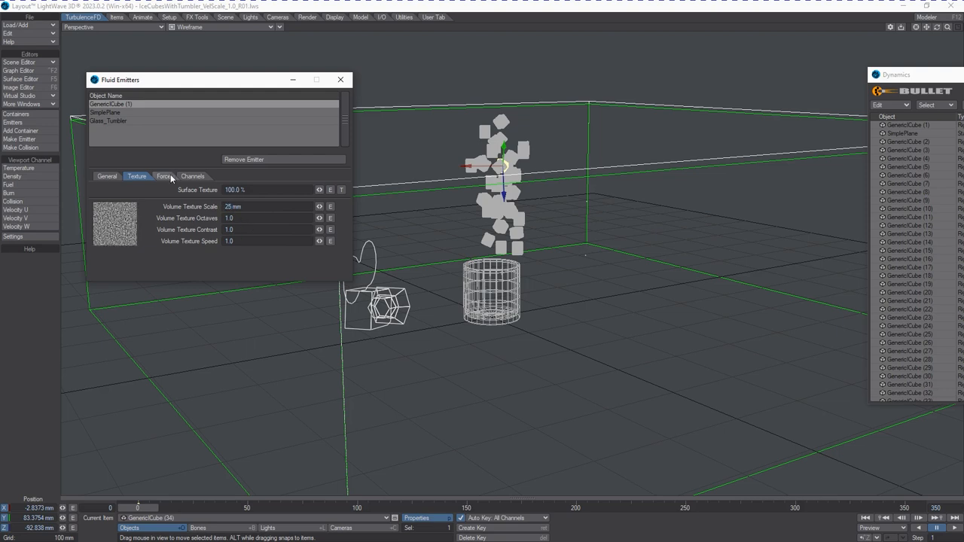
# Review the force and channel settings of the GenericICube (1) emitter, comparing its pressure with its density values
pyautogui.click(164, 177)
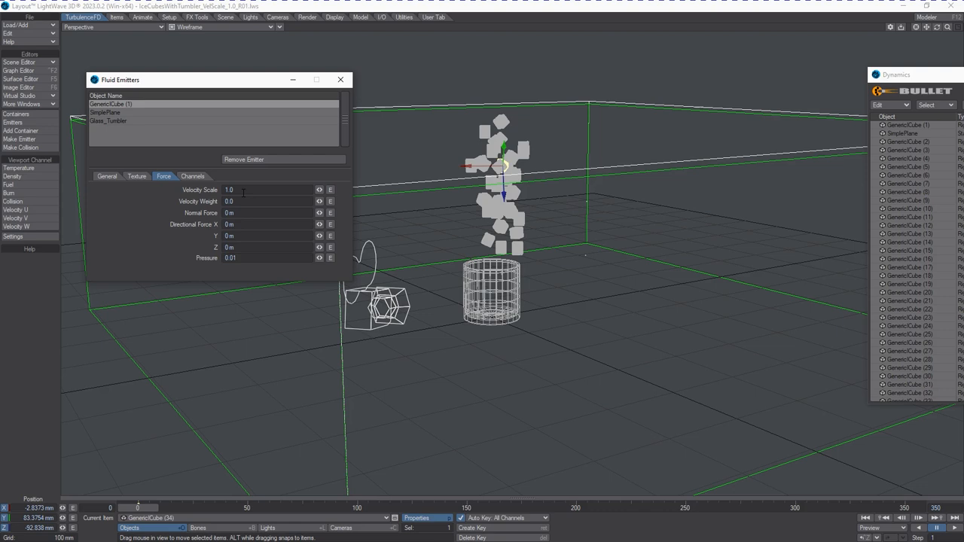
pyautogui.click(194, 177)
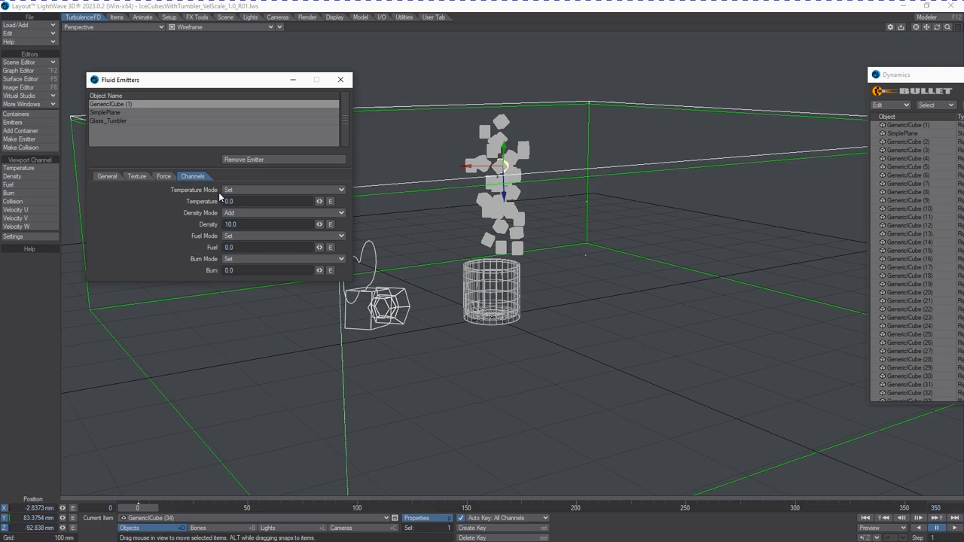
pyautogui.click(167, 177)
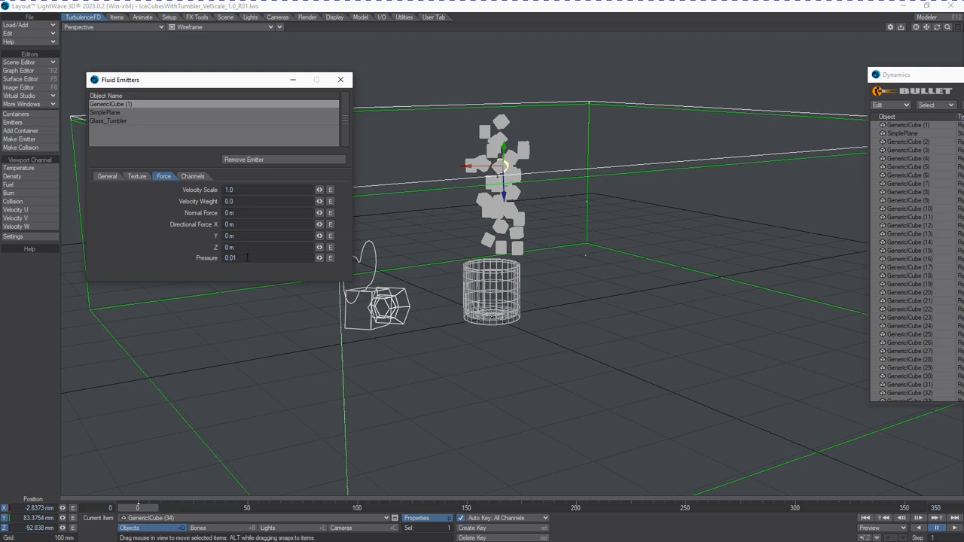
pyautogui.click(199, 179)
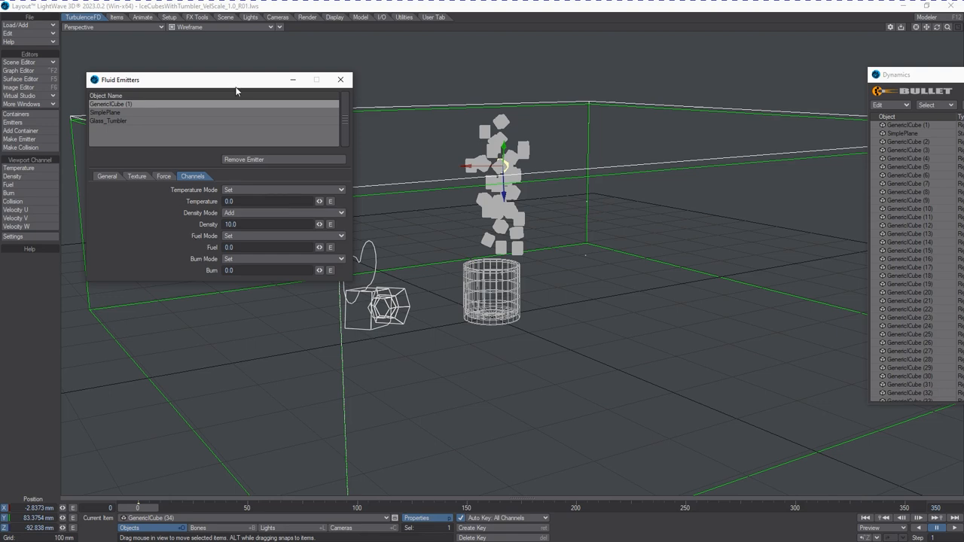
# Lower the Fluid Emitters window, bring the rendered frame into the work area to inspect the fog, and move it away
pyautogui.moveTo(238, 81); pyautogui.dragTo(228, 118)
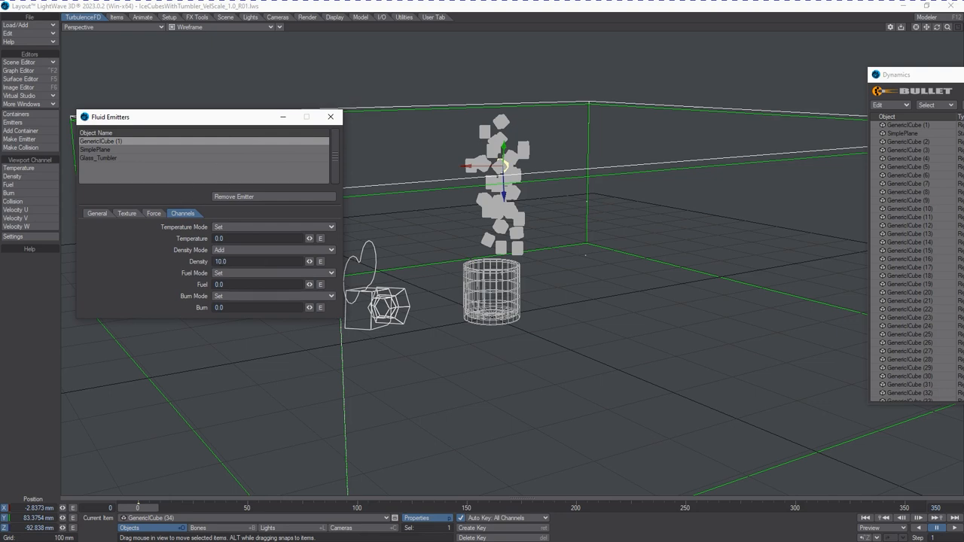
pyautogui.moveTo(962, 113); pyautogui.dragTo(497, 110)
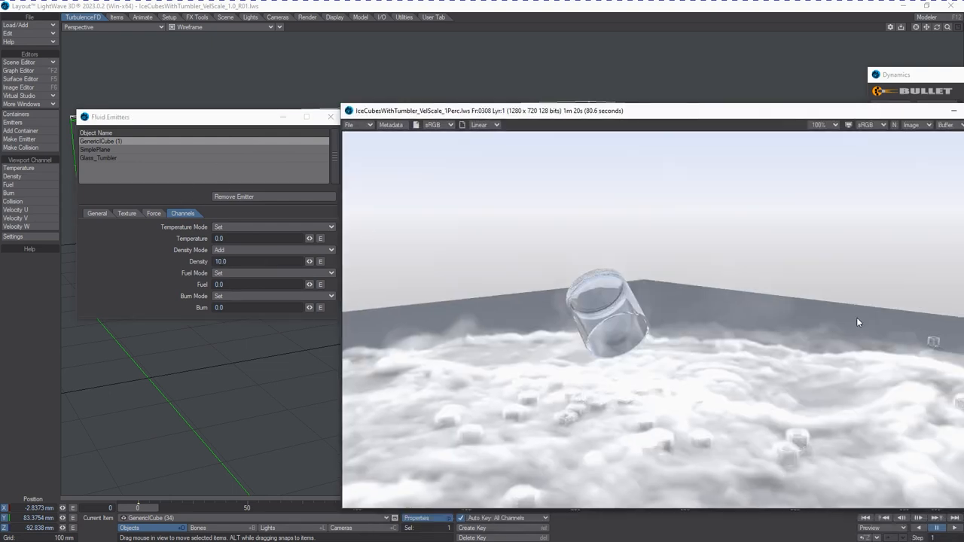
pyautogui.moveTo(751, 119); pyautogui.dragTo(963, 102)
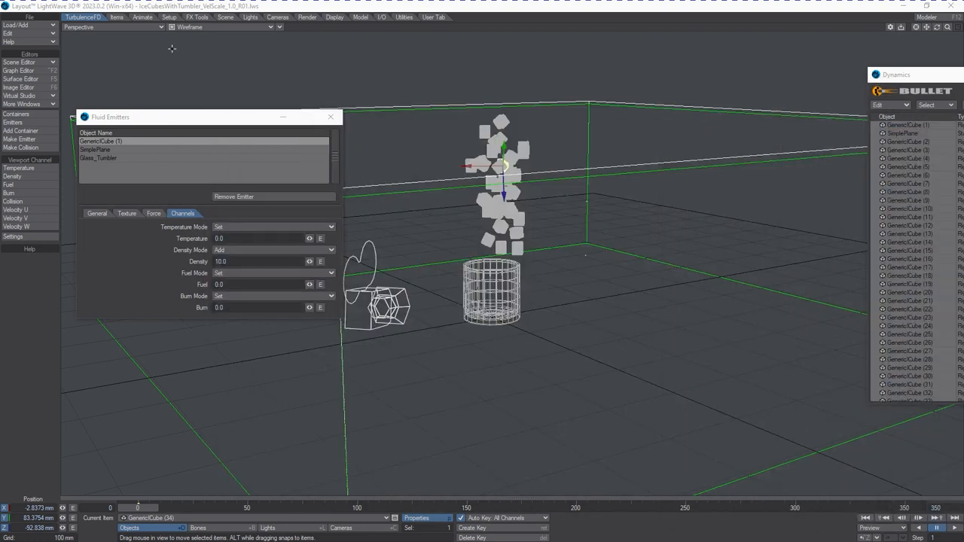
# Open the TurbulenceFD container settings, review the grid, cache and solver options, and look closely at the tumbler
pyautogui.click(32, 115)
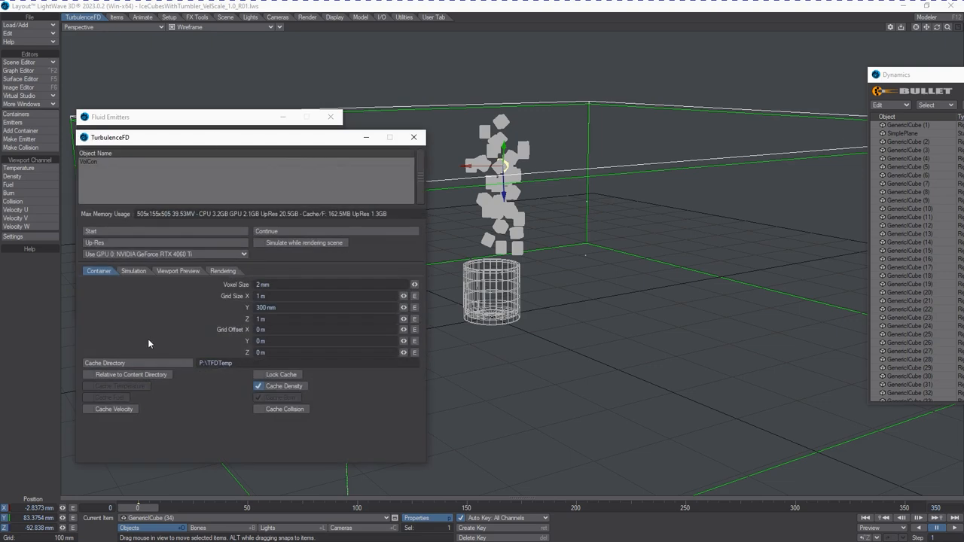
pyautogui.click(135, 271)
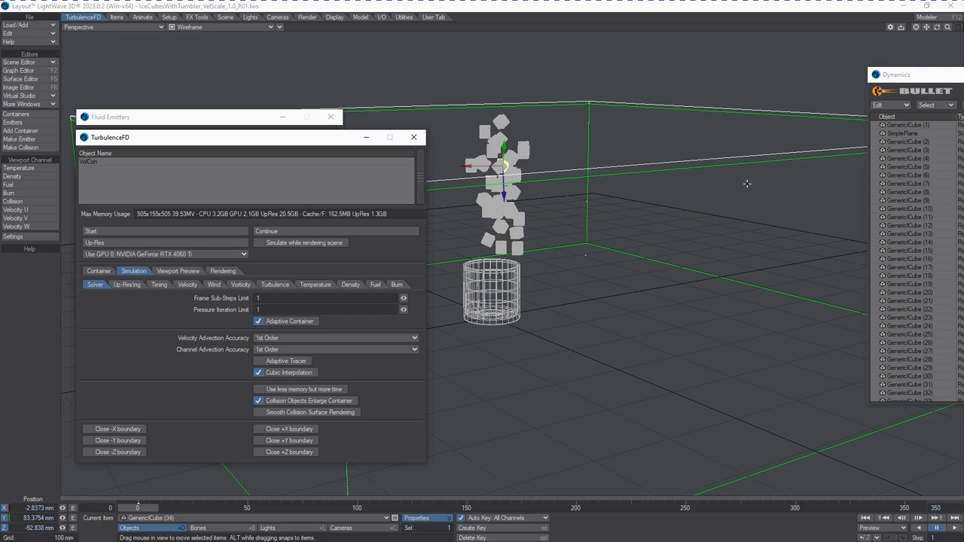
pyautogui.moveTo(946, 30); pyautogui.dragTo(931, 29)
pyautogui.moveTo(938, 27); pyautogui.dragTo(943, 29)
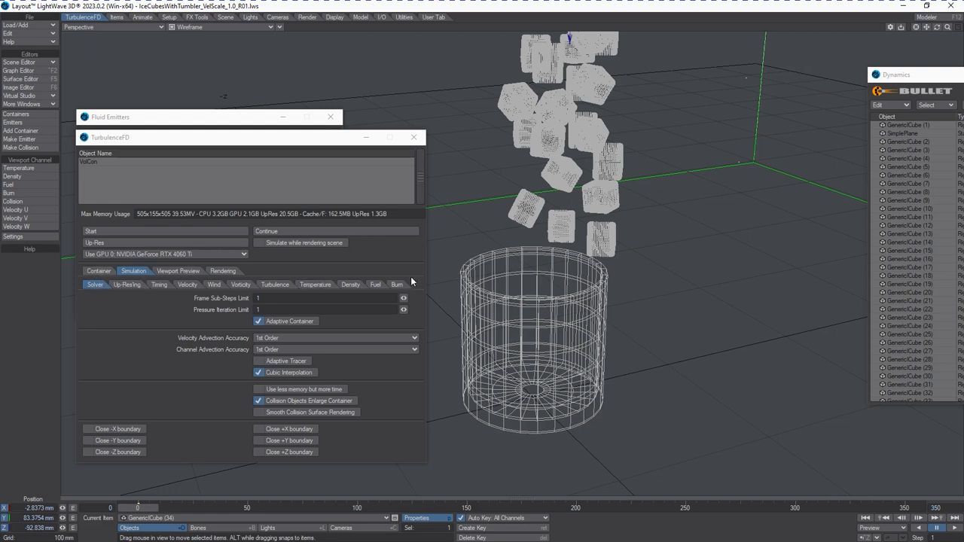
# Review the container's wind and vorticity settings, and inspect the vorticity intensity mapping curve before closing it
pyautogui.click(214, 285)
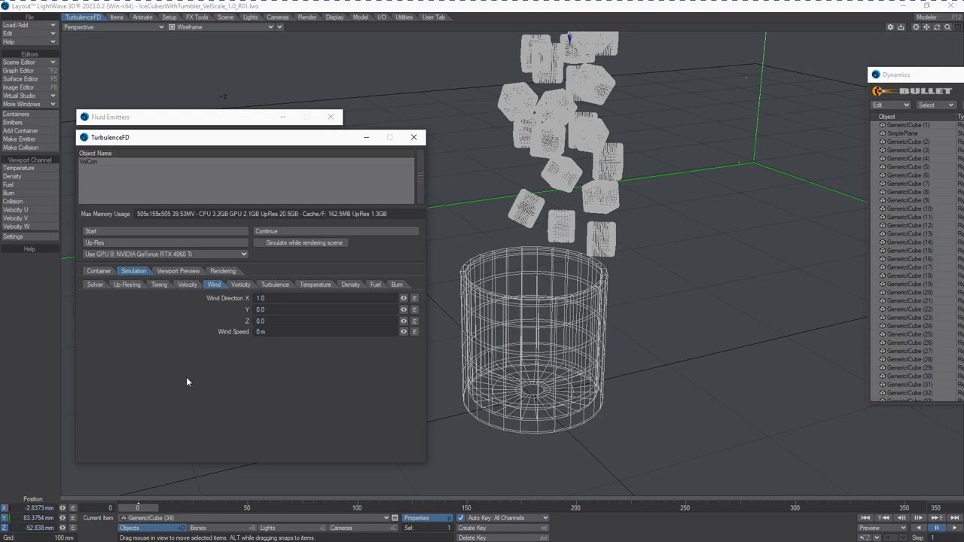
pyautogui.click(240, 284)
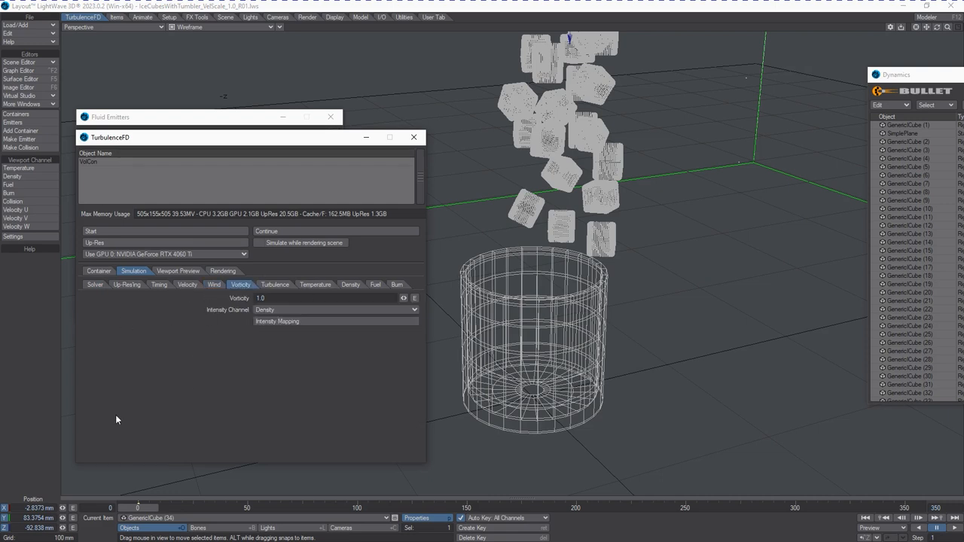
pyautogui.click(302, 322)
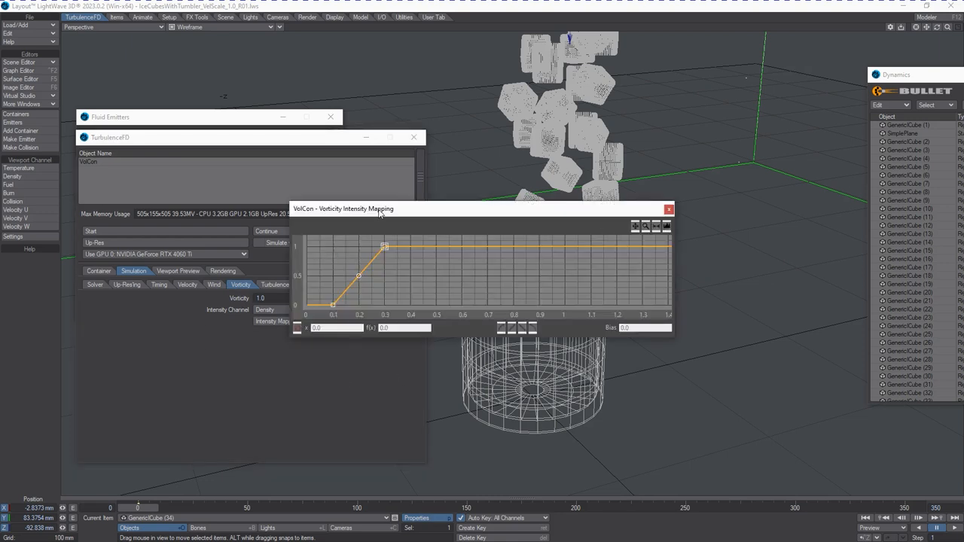
pyautogui.moveTo(343, 209); pyautogui.dragTo(208, 351)
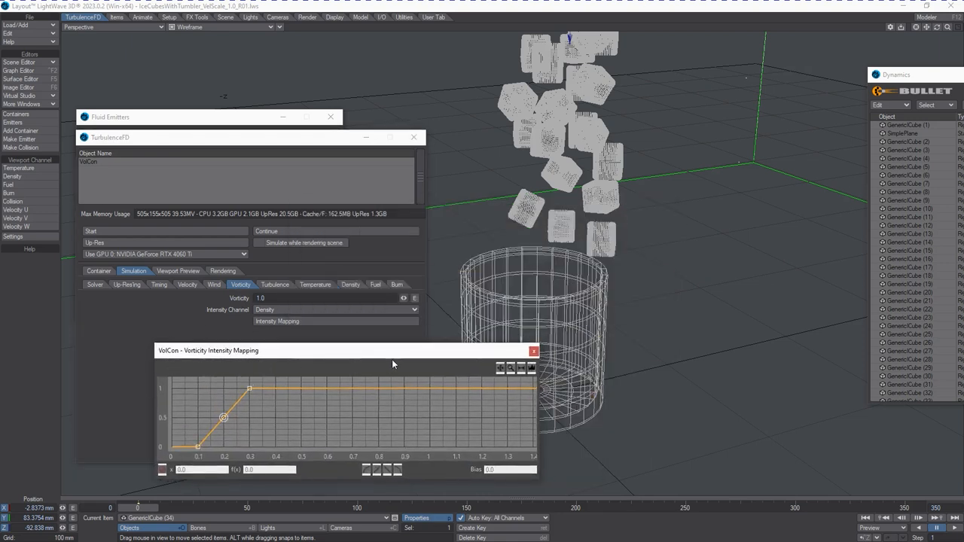
pyautogui.click(531, 353)
# Inspect the rendered frame again and review the container's turbulence and density simulation settings
pyautogui.moveTo(963, 98); pyautogui.dragTo(521, 67)
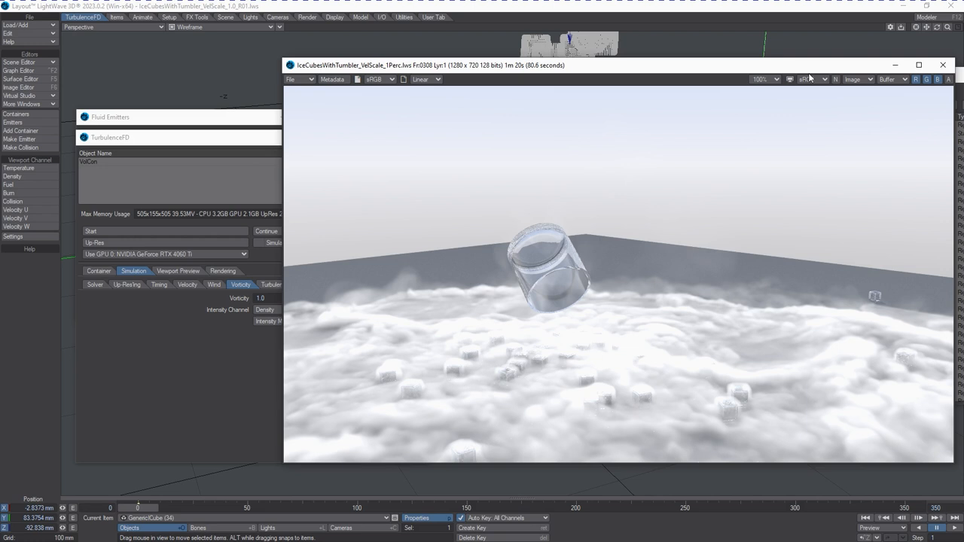
pyautogui.moveTo(685, 73); pyautogui.dragTo(963, 74)
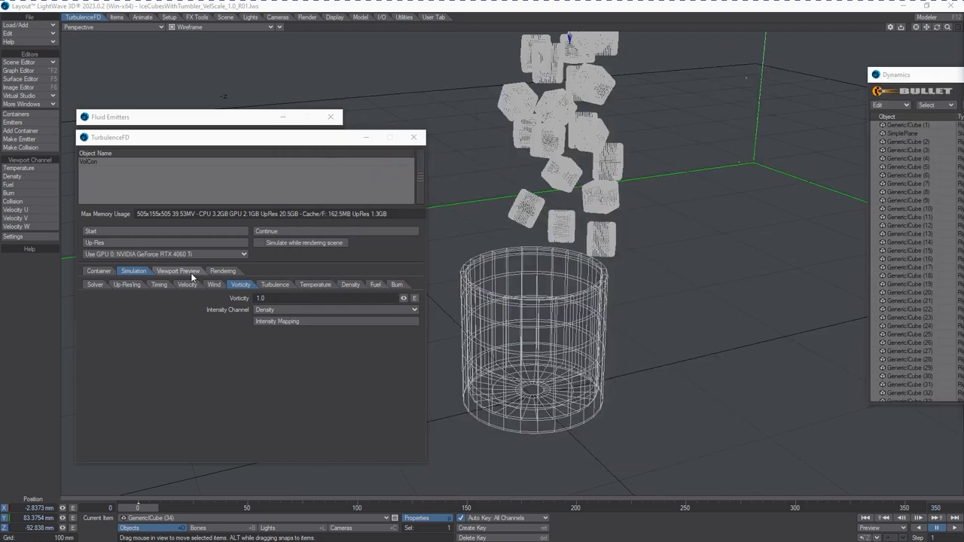
pyautogui.click(263, 286)
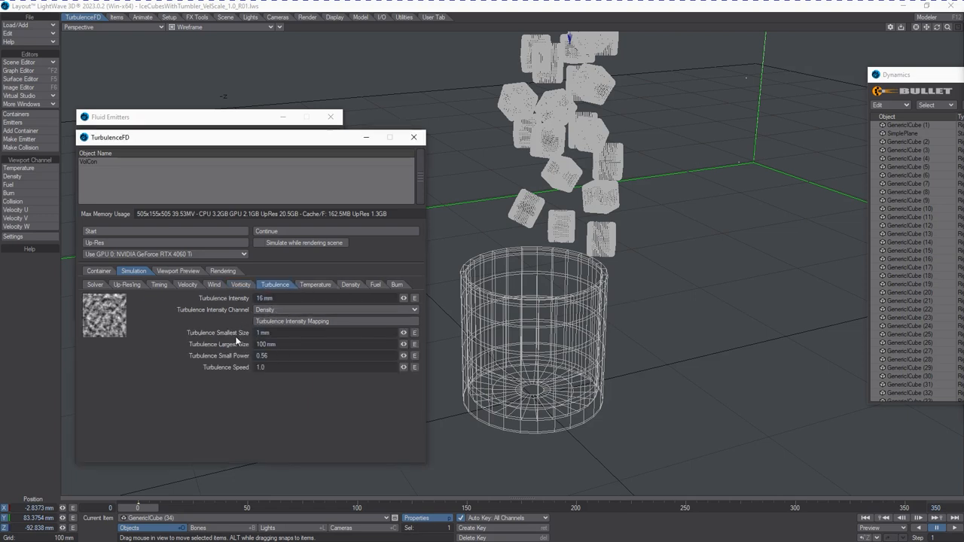
pyautogui.click(350, 285)
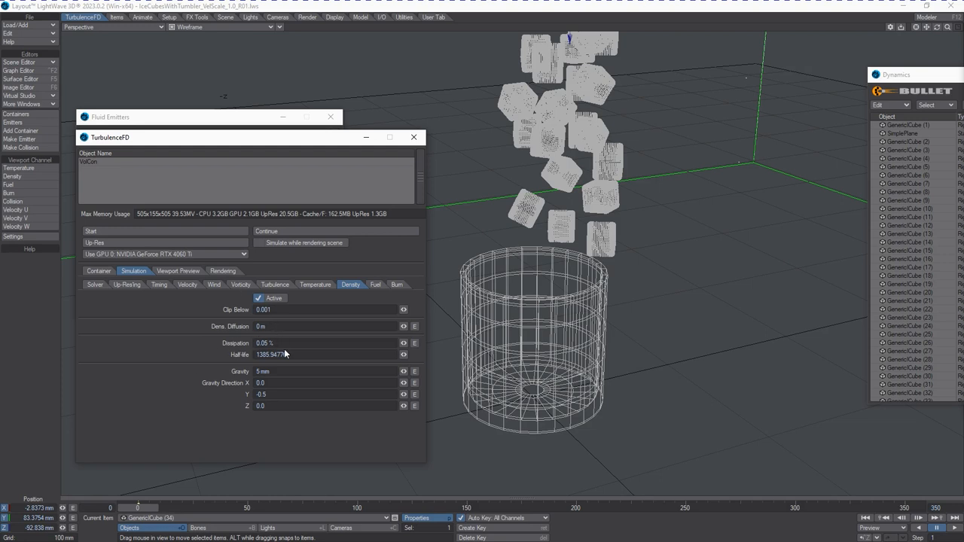
# Try a density dissipation value of 2 and restore the dissipation to 0.05 %
pyautogui.hotkey('ctrl', 'a')
pyautogui.write('2')
pyautogui.press('Return')
pyautogui.moveTo(281, 344); pyautogui.dragTo(80, 346)
pyautogui.write('0.05')
pyautogui.press('Tab')
pyautogui.click(336, 350)
pyautogui.press('BackSpace')
pyautogui.press('Tab')
pyautogui.click(264, 343)
pyautogui.press('BackSpace')
pyautogui.write('05')
pyautogui.press('Tab')
# Show the whole cube stack and tumbler from a new angle and set the viewport shading to Textured Shaded Solid
pyautogui.moveTo(891, 76); pyautogui.dragTo(963, 76)
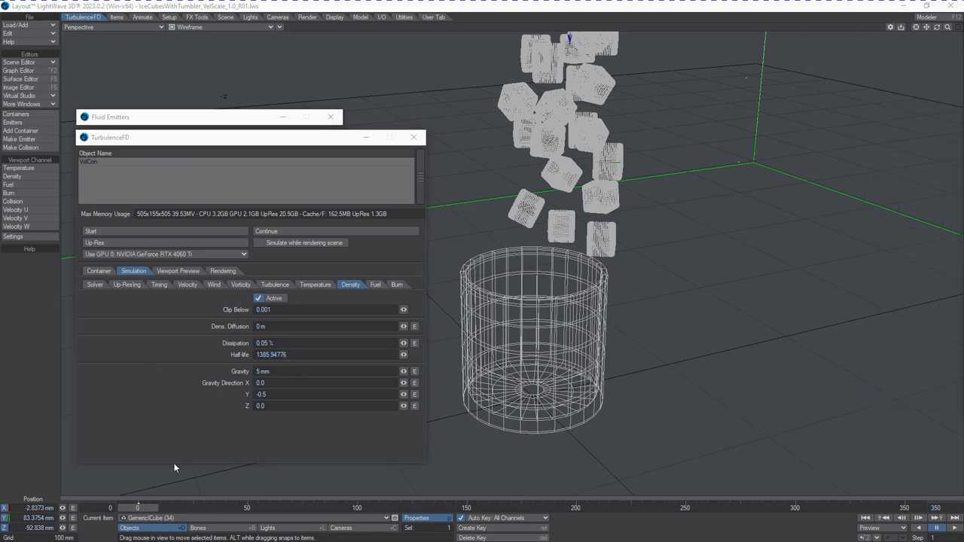
pyautogui.moveTo(134, 507)
pyautogui.mouseDown()
pyautogui.moveTo(588, 507)
pyautogui.moveTo(134, 507)
pyautogui.mouseUp()
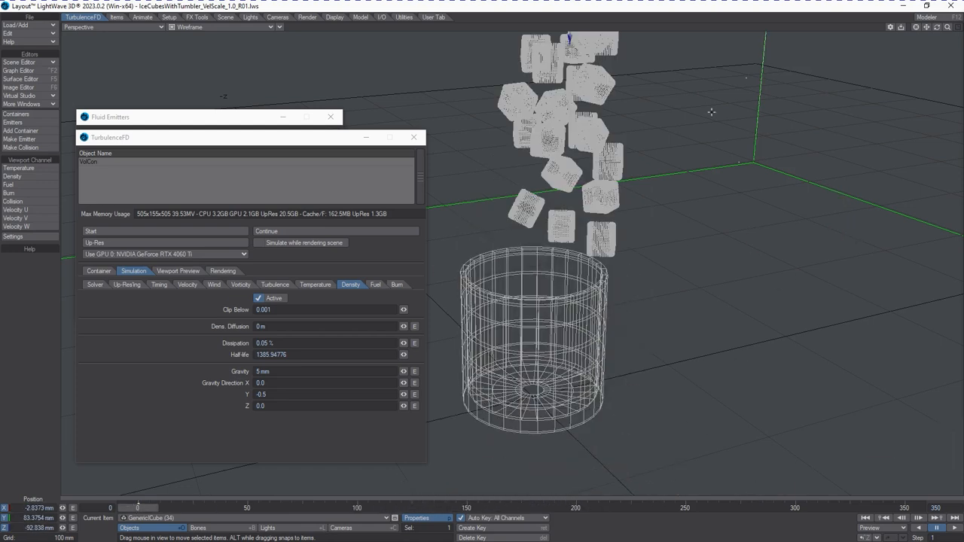
pyautogui.moveTo(947, 27); pyautogui.dragTo(940, 31)
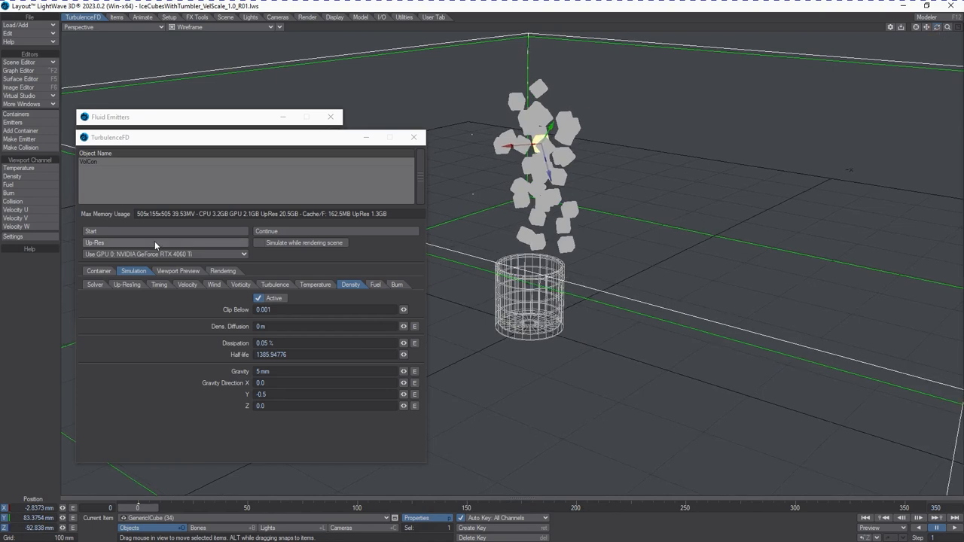
pyautogui.click(181, 30)
pyautogui.click(192, 49)
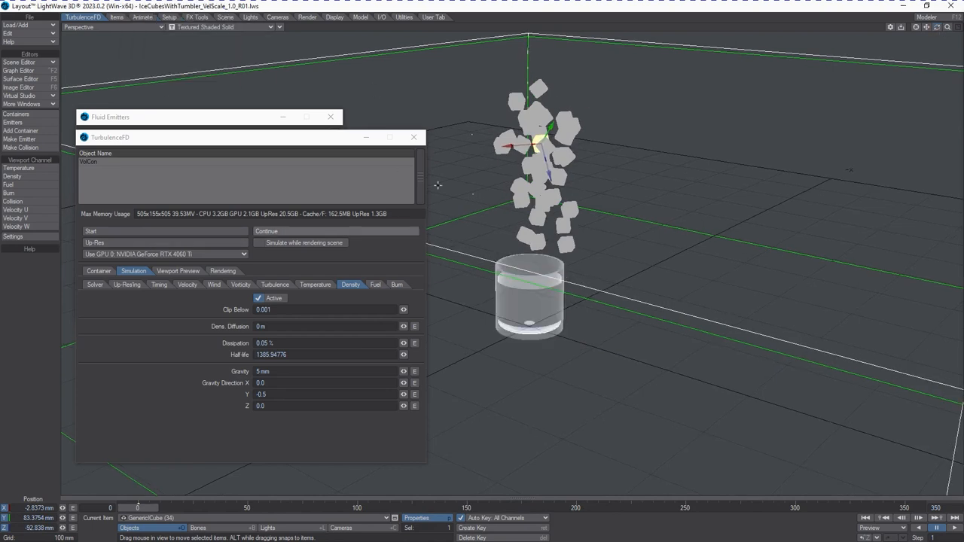
# Move the TurbulenceFD window off the emitter list and review the solver and container settings again
pyautogui.moveTo(222, 137); pyautogui.dragTo(347, 153)
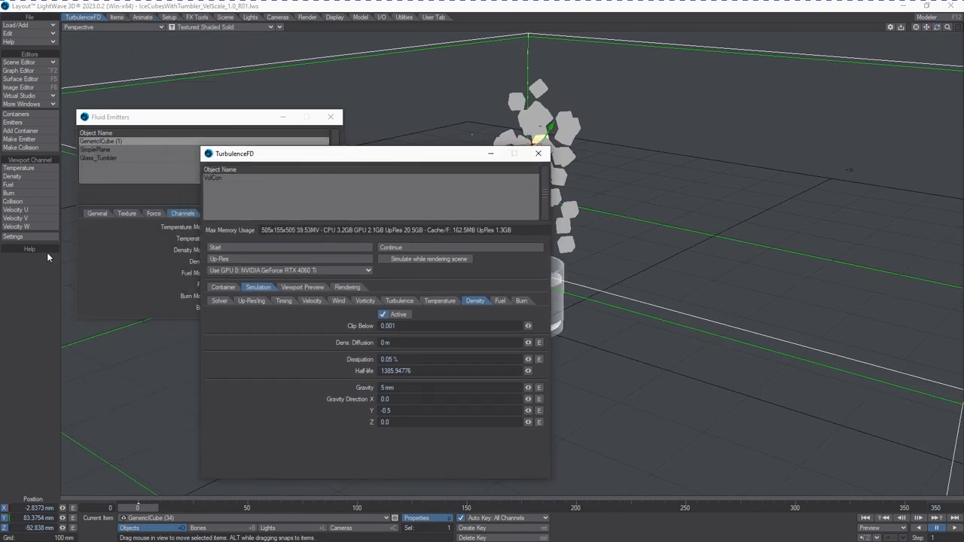
pyautogui.click(218, 302)
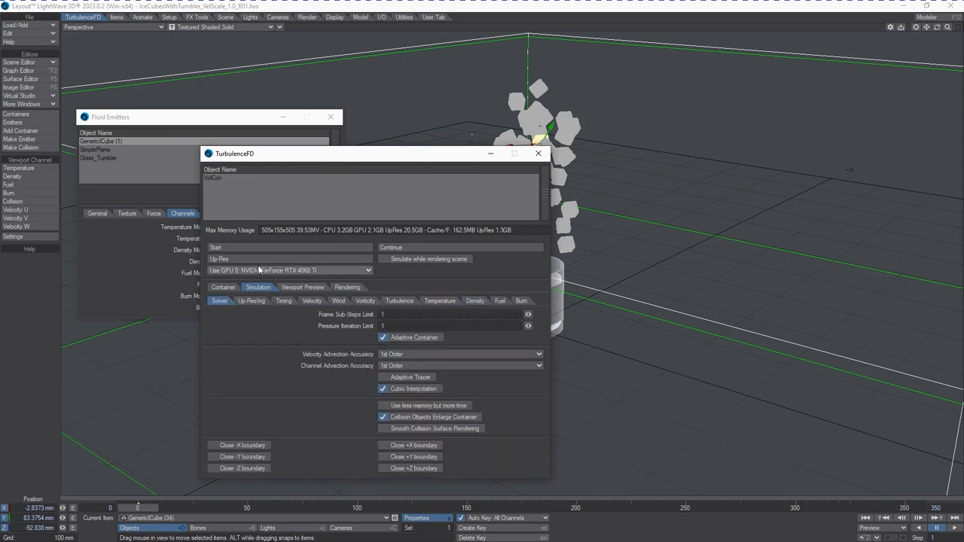
pyautogui.click(226, 287)
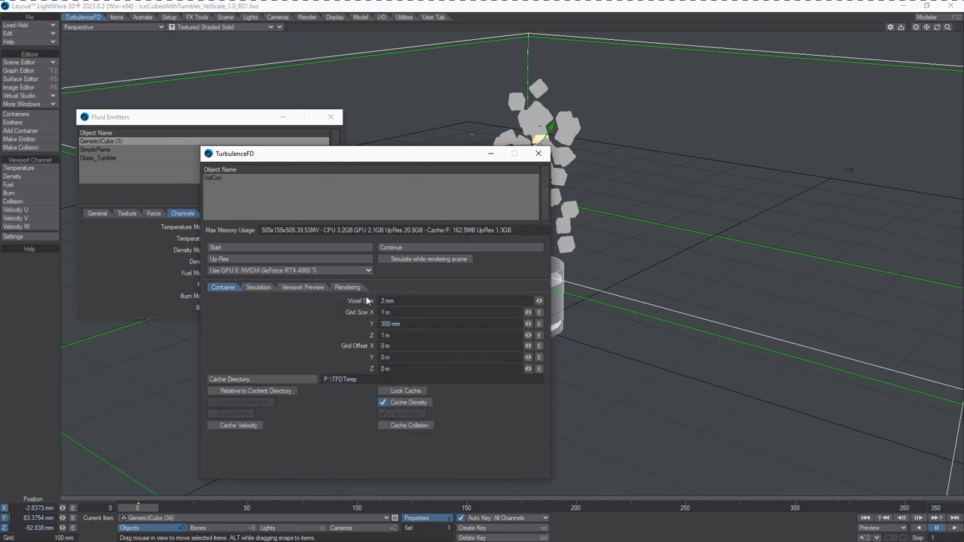
# Move the TurbulenceFD window clear of the Fluid Emitters window, ice cubes and tumbler, and show the cube emitter's general settings
pyautogui.moveTo(376, 158); pyautogui.dragTo(274, 159)
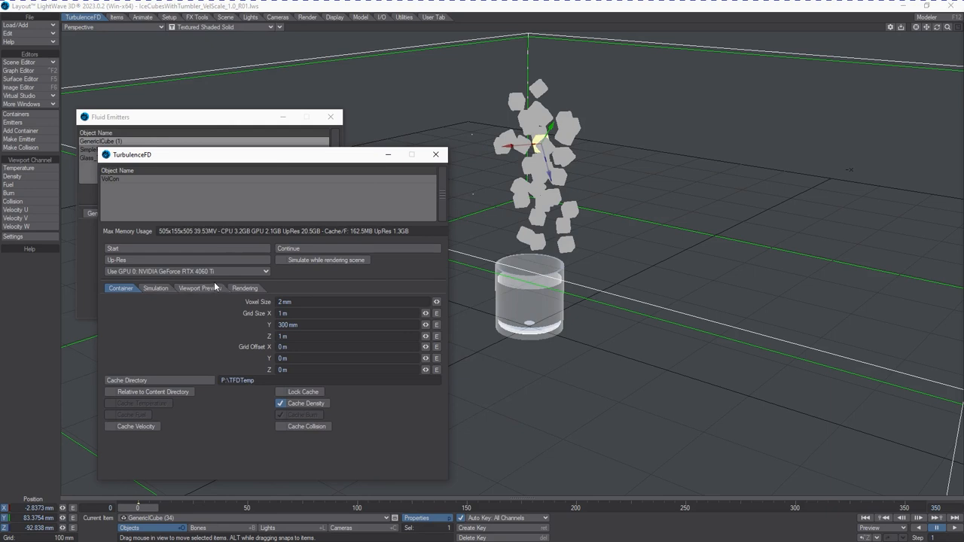
pyautogui.moveTo(221, 164); pyautogui.dragTo(648, 196)
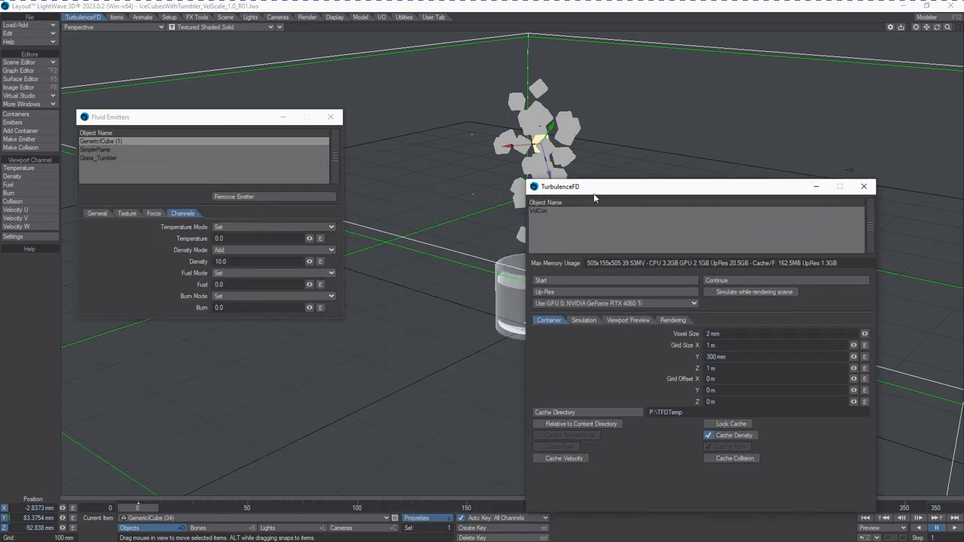
pyautogui.click(97, 213)
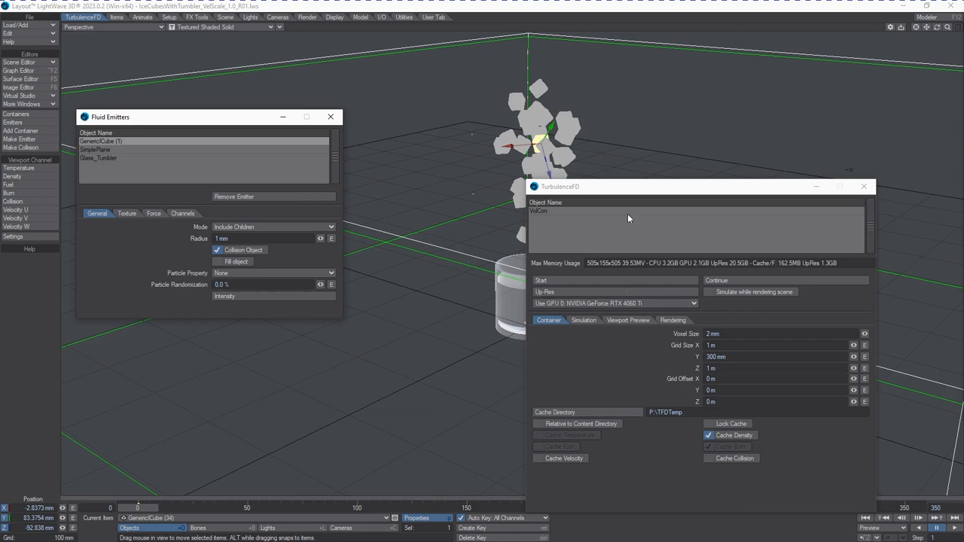
pyautogui.moveTo(626, 192); pyautogui.dragTo(688, 123)
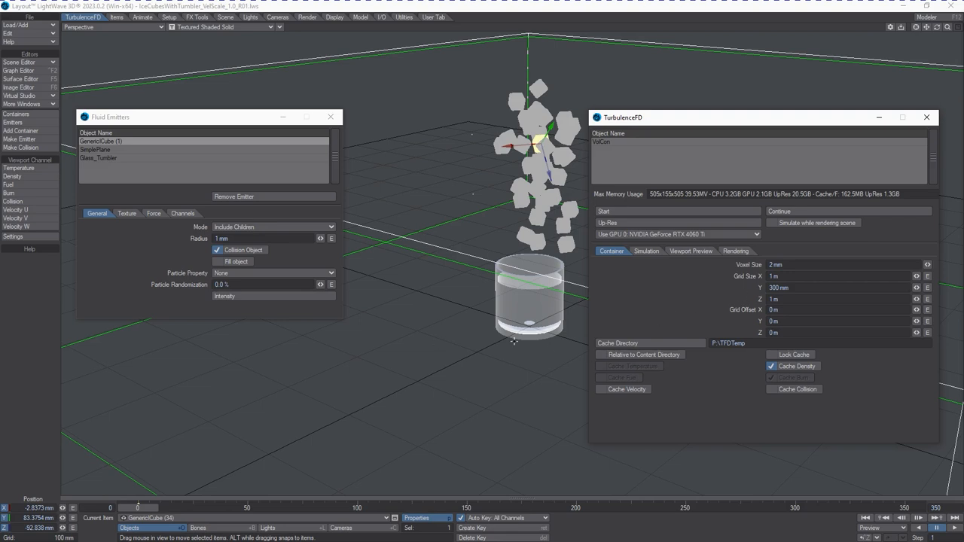
pyautogui.moveTo(696, 118); pyautogui.dragTo(700, 100)
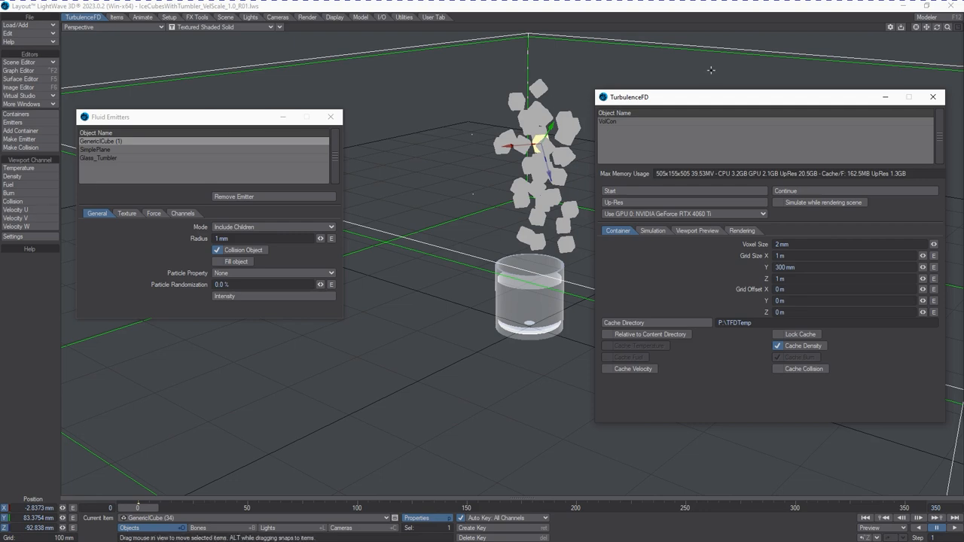
pyautogui.moveTo(704, 96); pyautogui.dragTo(695, 51)
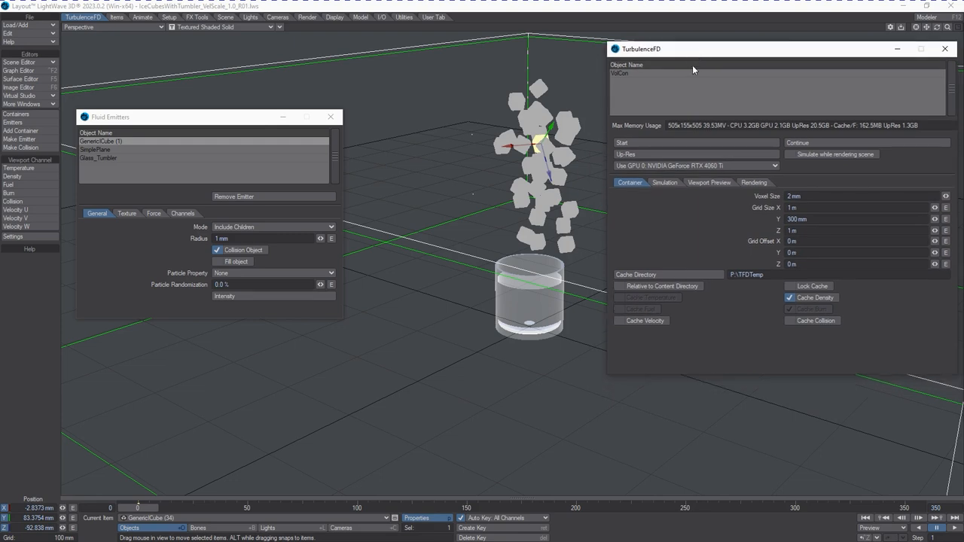